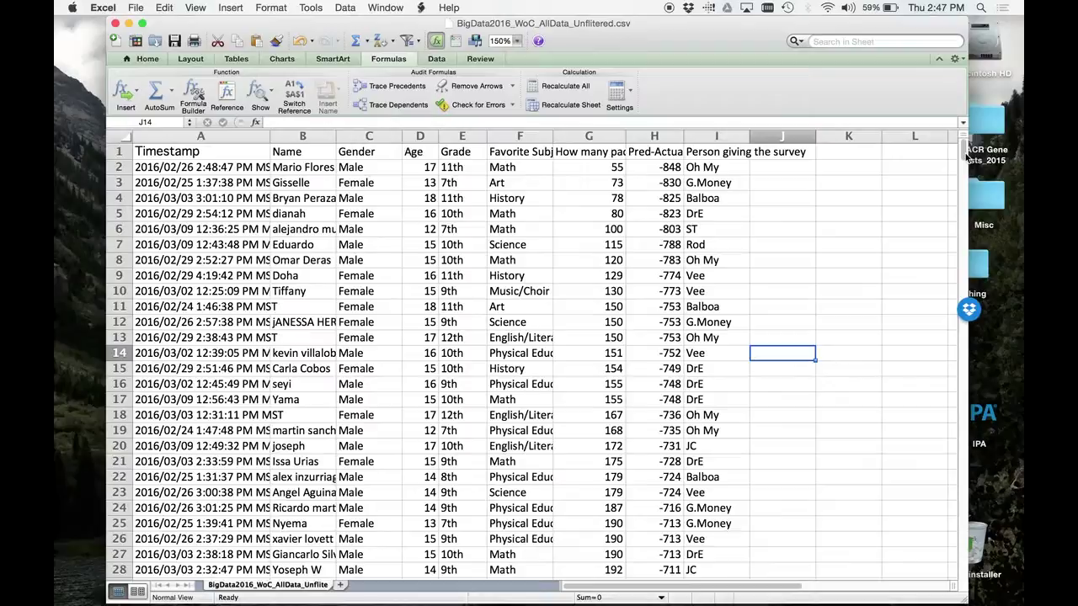
Scroll through the survey data to find the first empty cell below column H.
drag(966, 155, 949, 553)
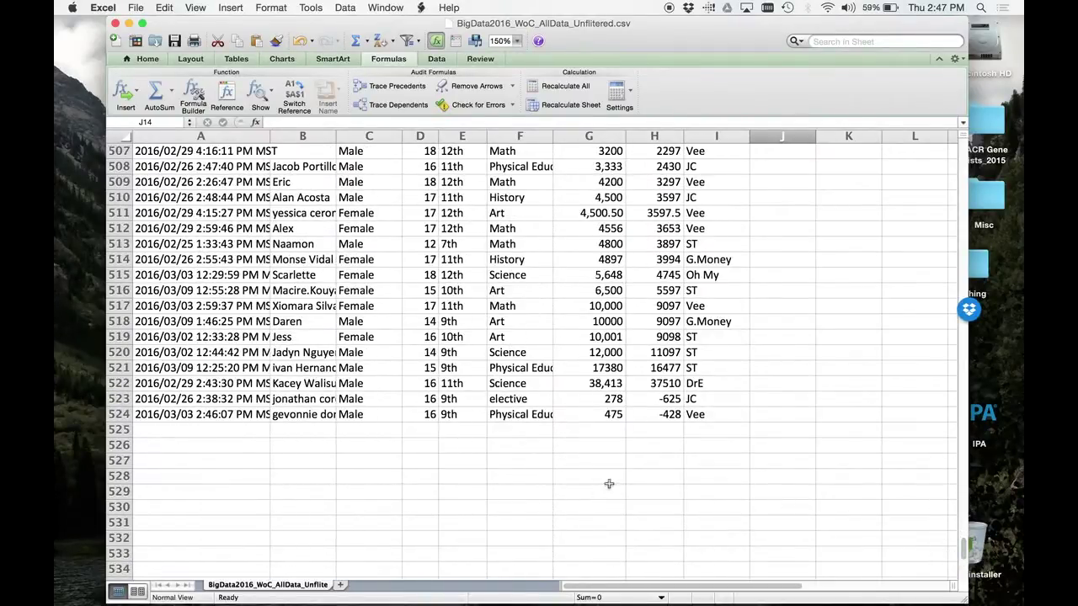
click(660, 430)
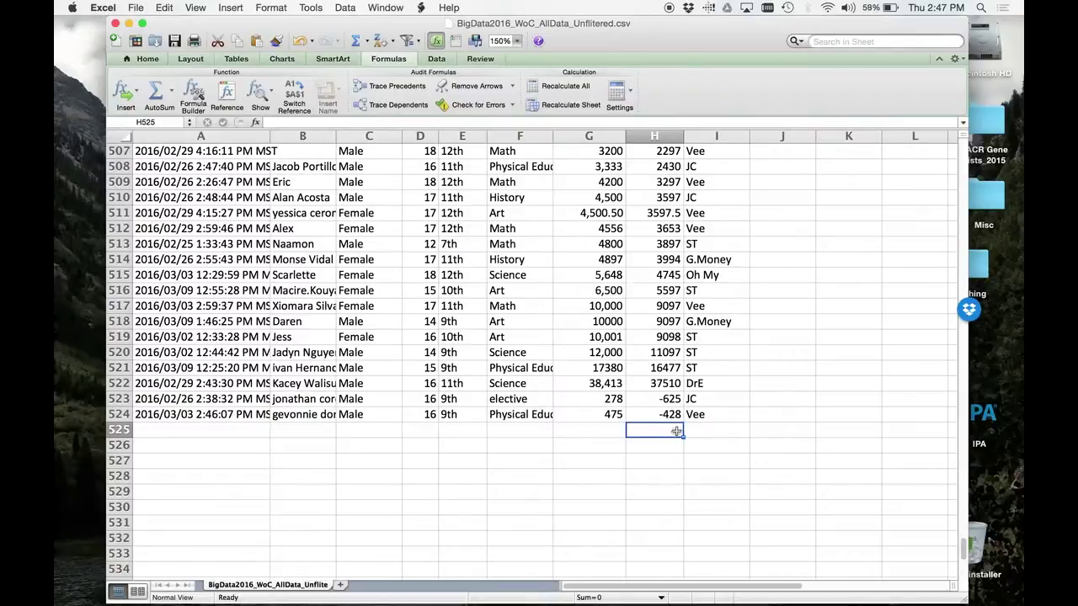
click(677, 431)
scroll(664, 457, up, 20)
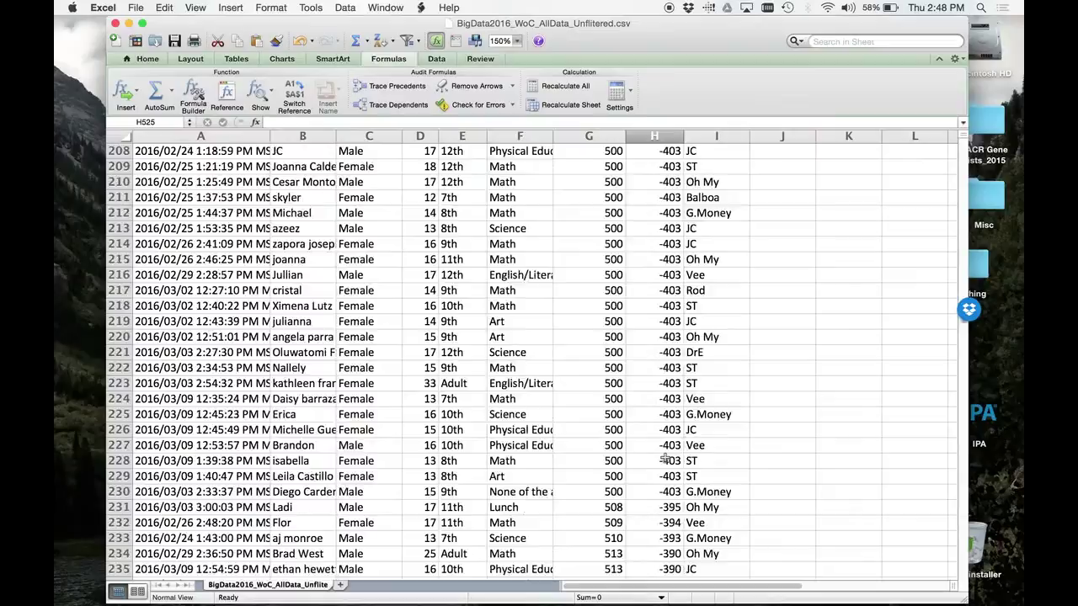
scroll(665, 457, up, 15)
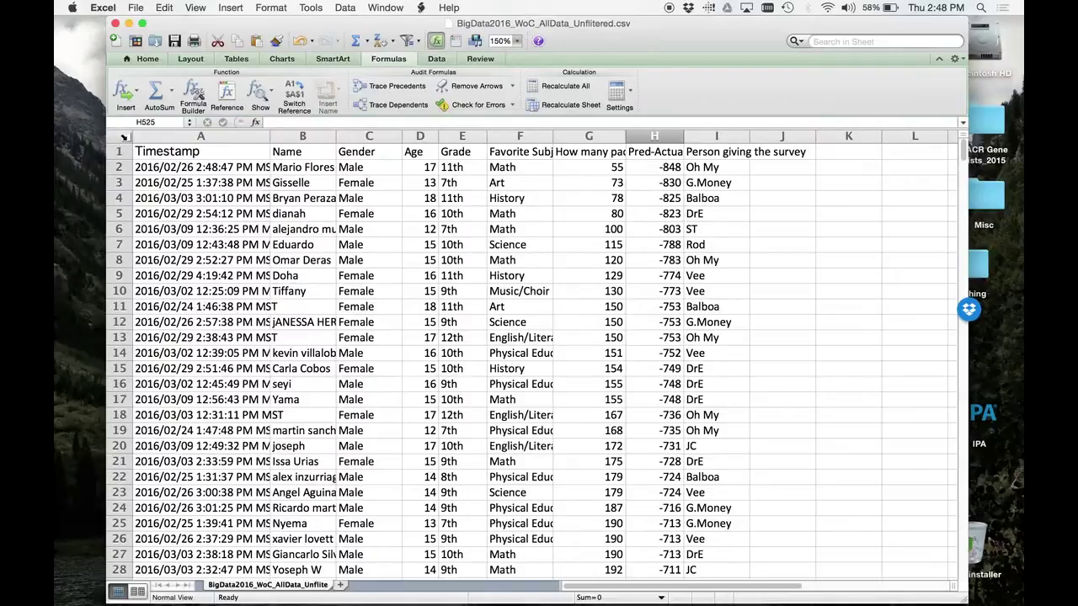
Copy the entire survey sheet and paste it into a new blank Sheet1.
click(123, 137)
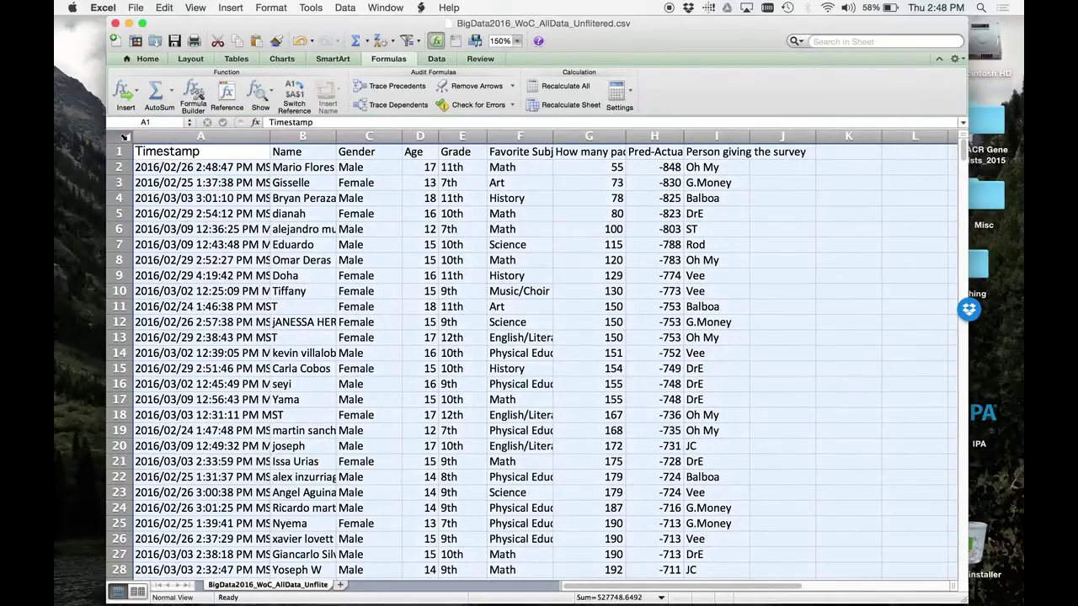
key(super+c)
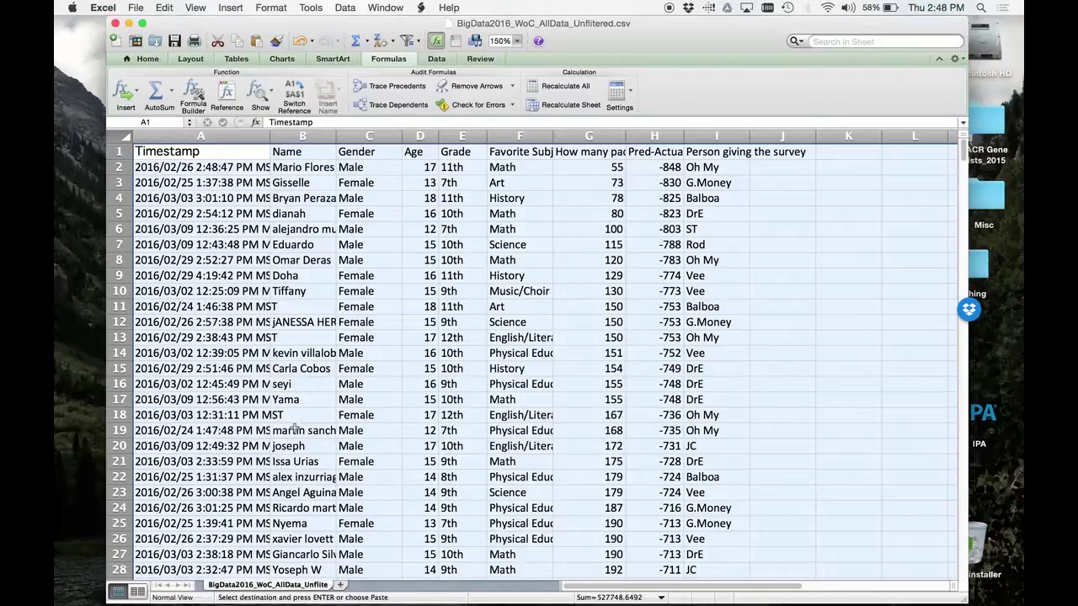
click(342, 585)
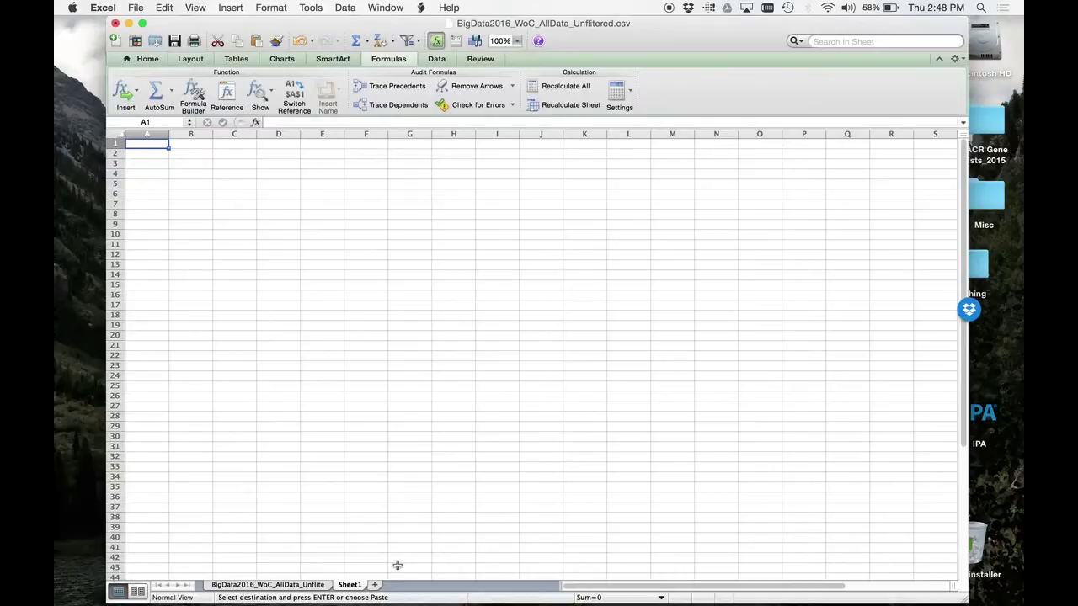
key(super+v)
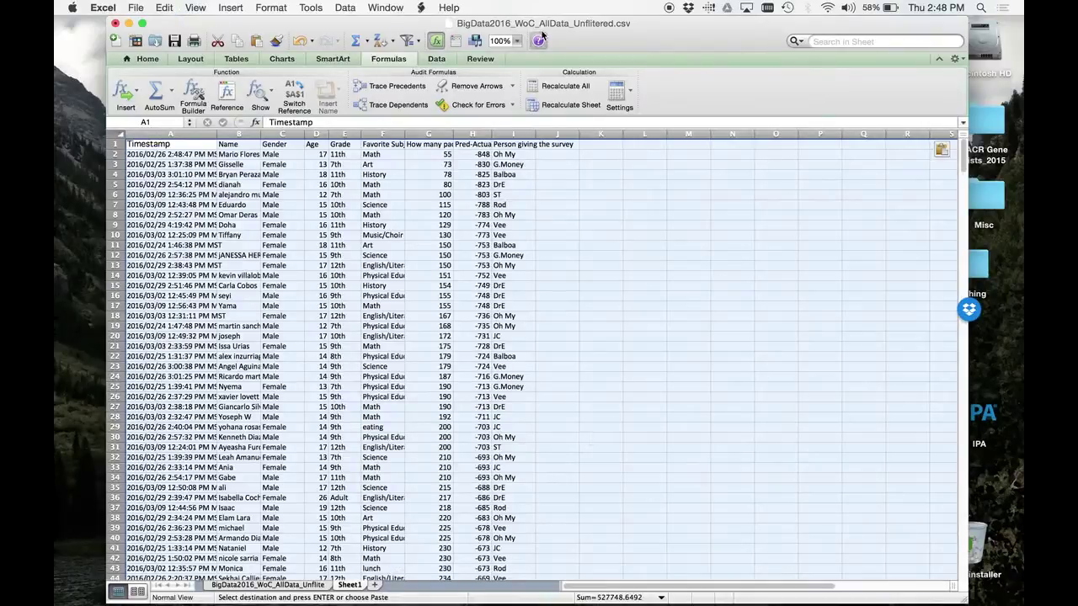
Set the new sheet's zoom to 150% and widen the window.
click(517, 41)
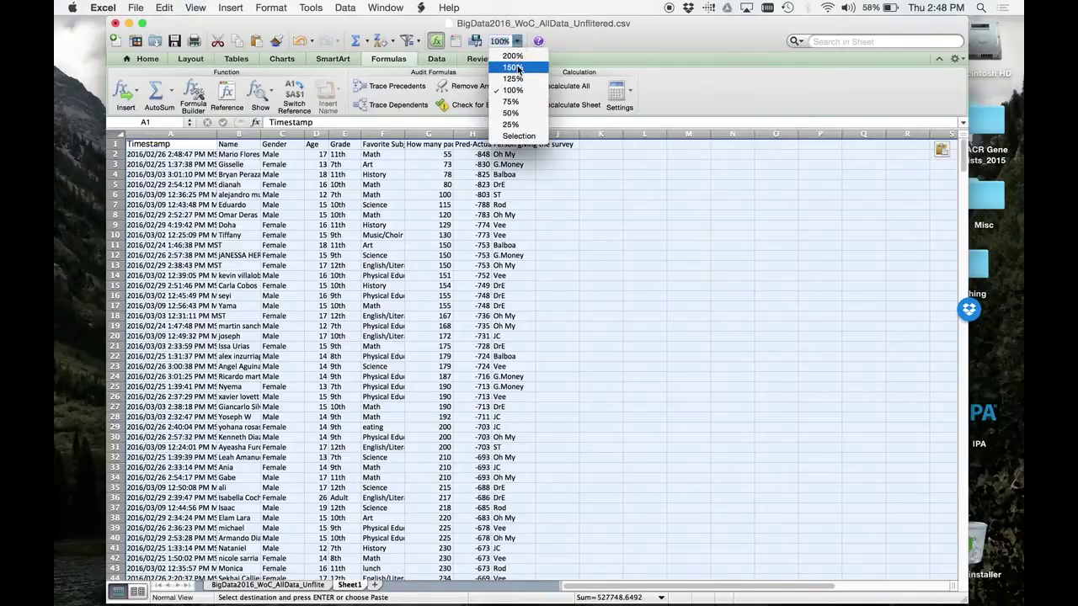
click(515, 67)
click(517, 40)
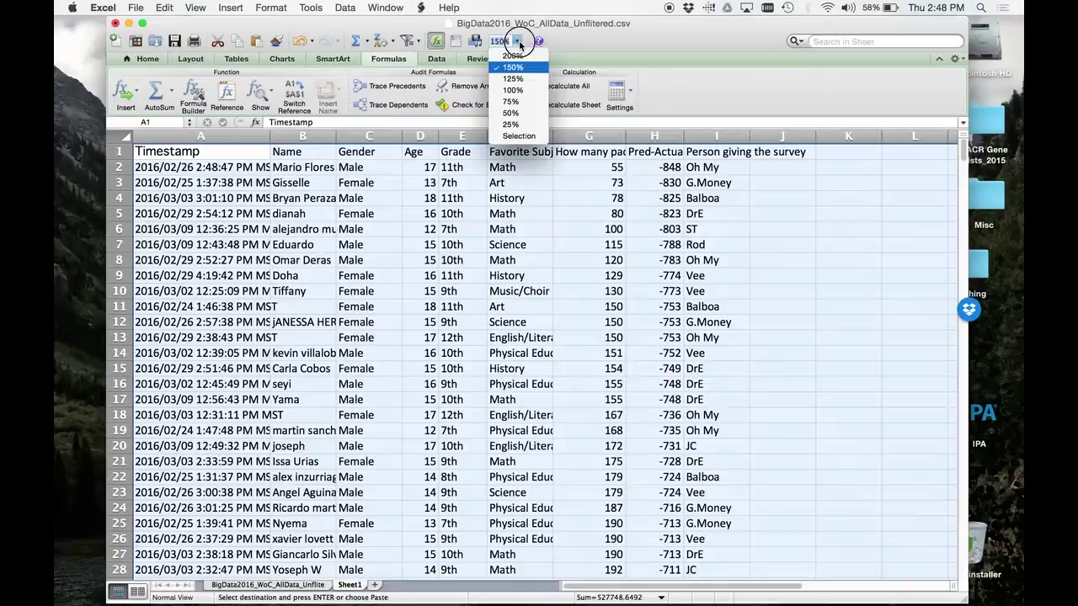
click(516, 58)
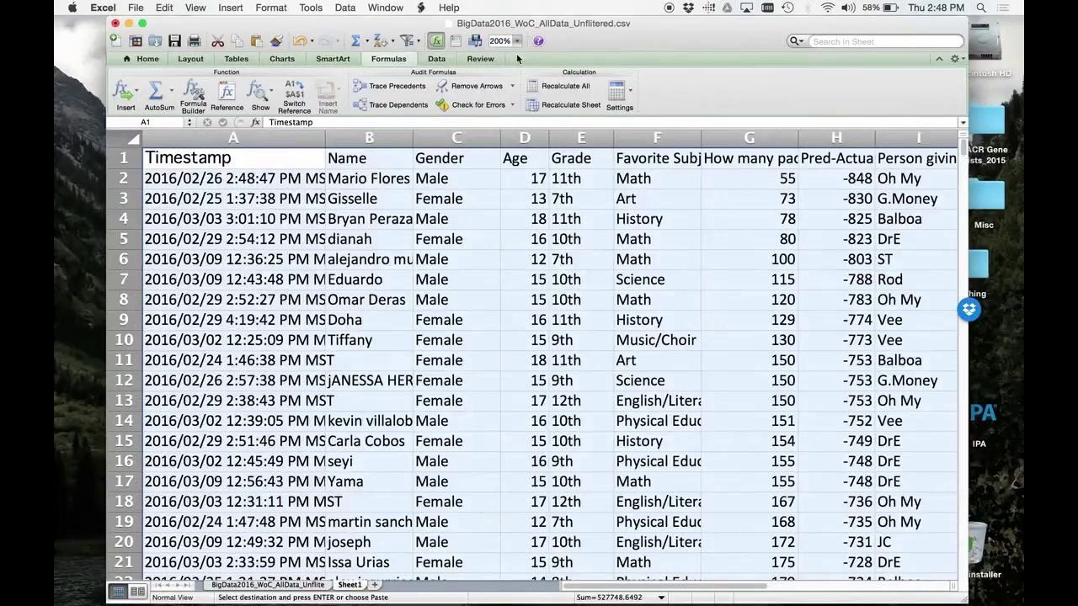
drag(969, 225, 1002, 226)
click(517, 40)
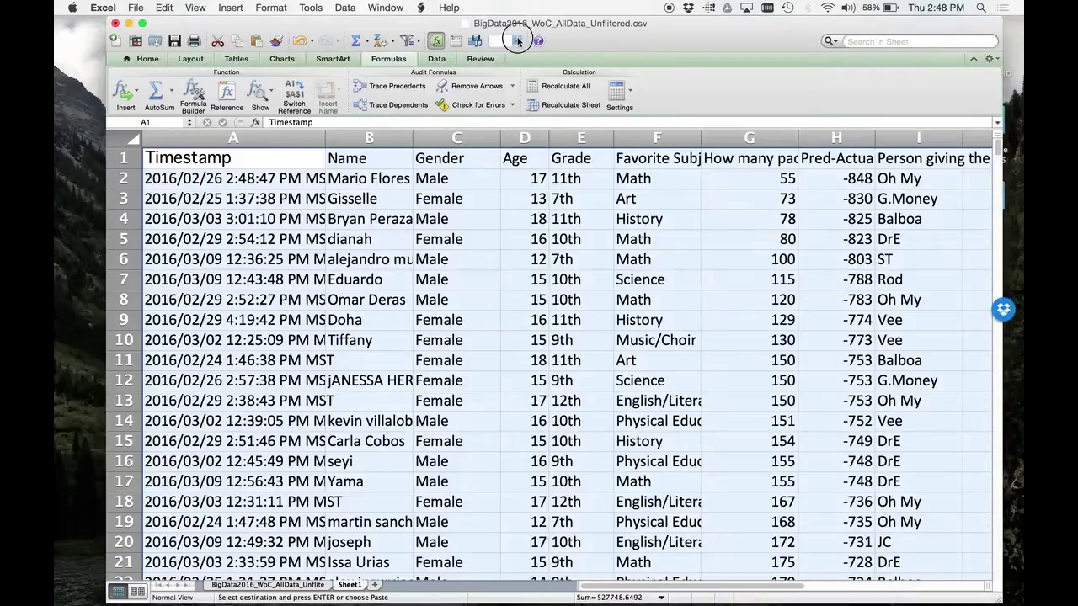
click(506, 66)
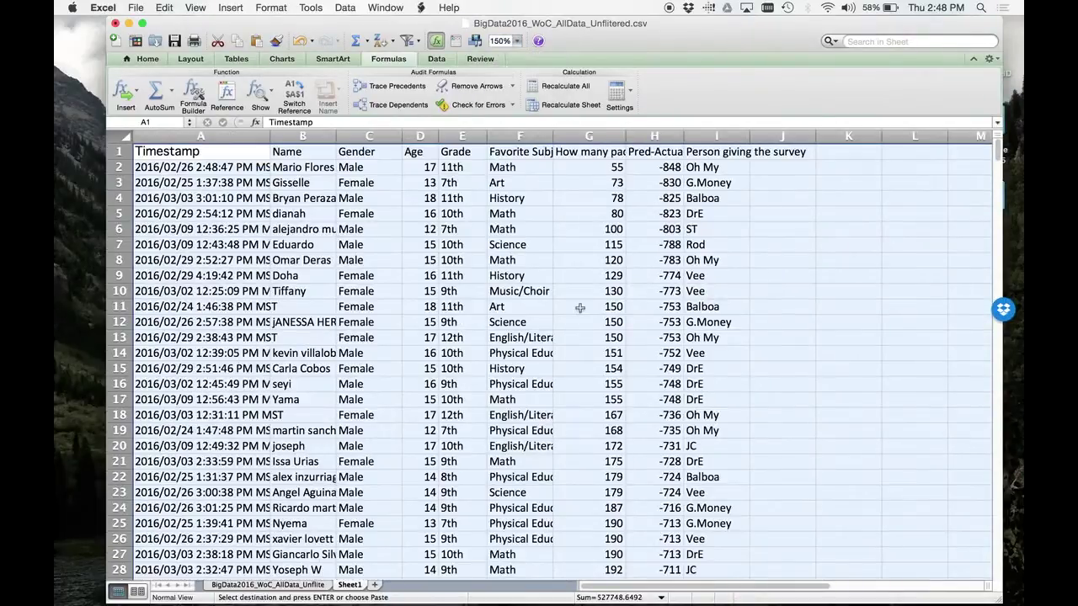
Enter the headings 'median' in L2 and 'mean' in M2.
click(580, 308)
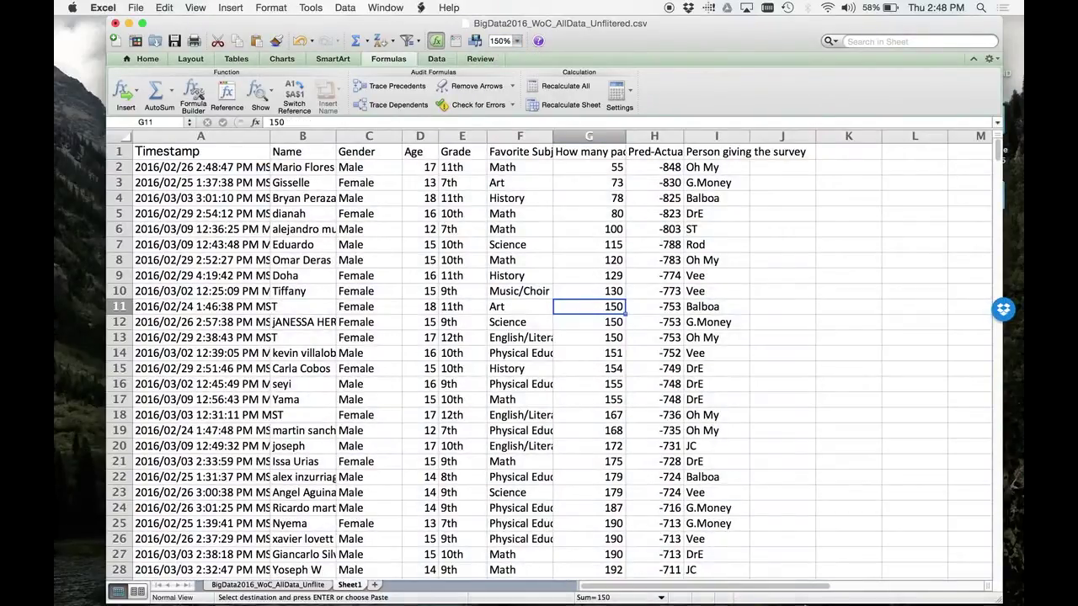
drag(804, 591, 839, 591)
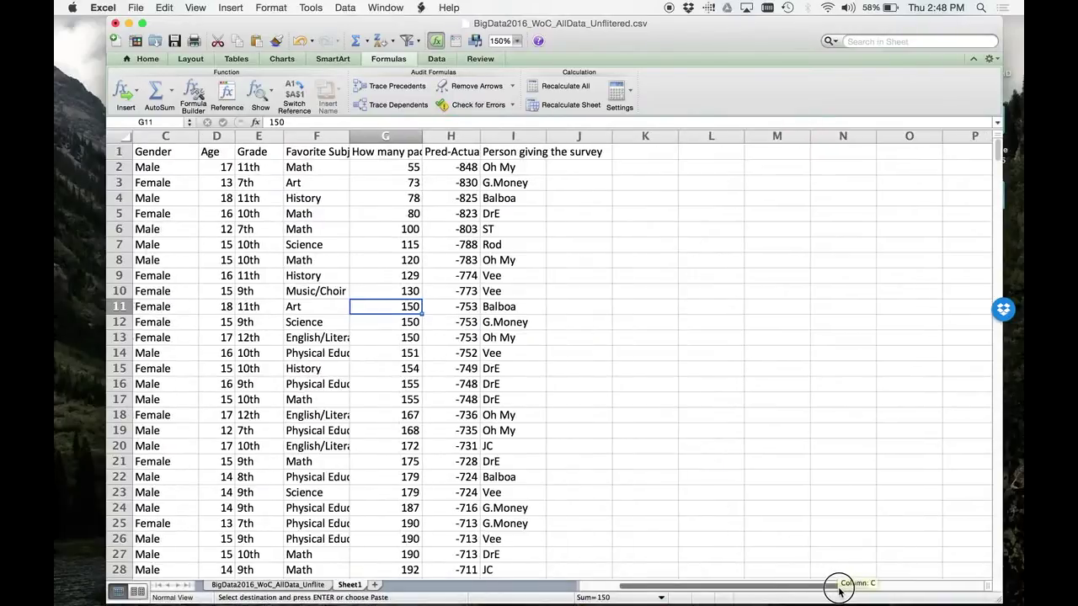
click(688, 170)
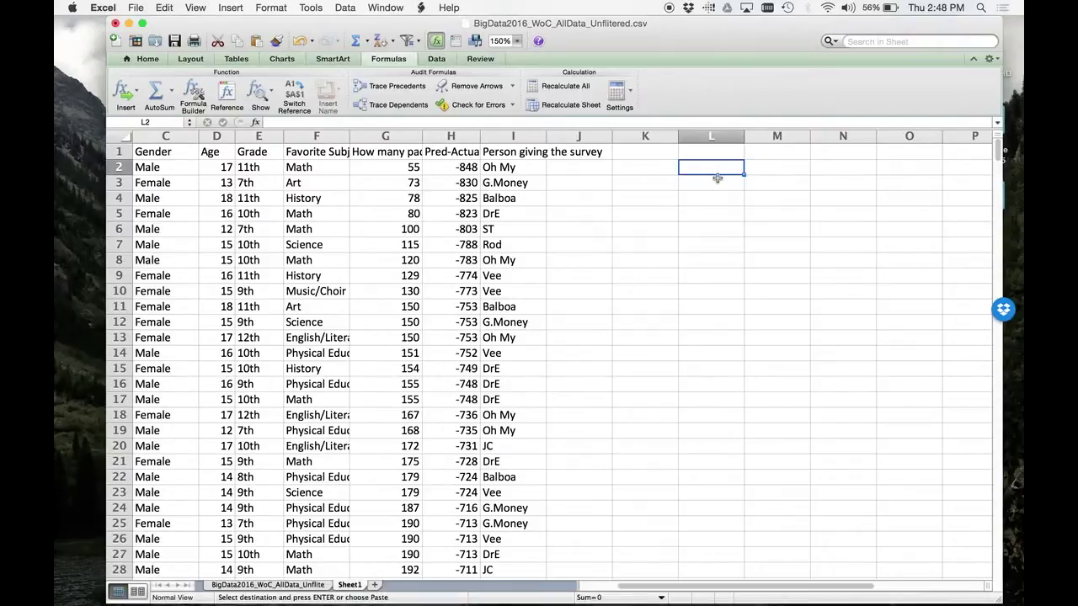
text(median)
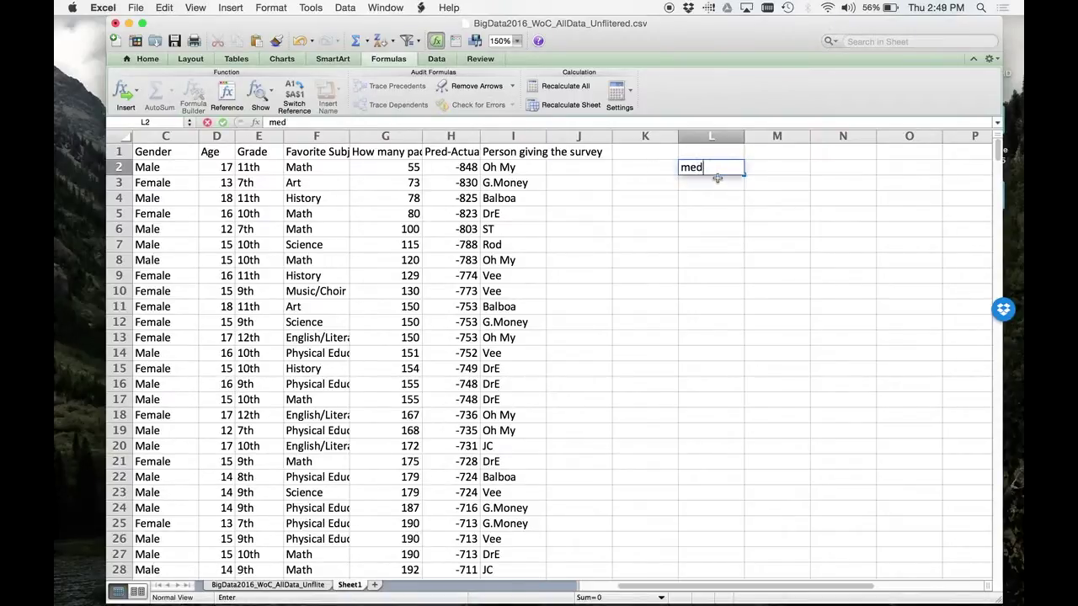
click(792, 171)
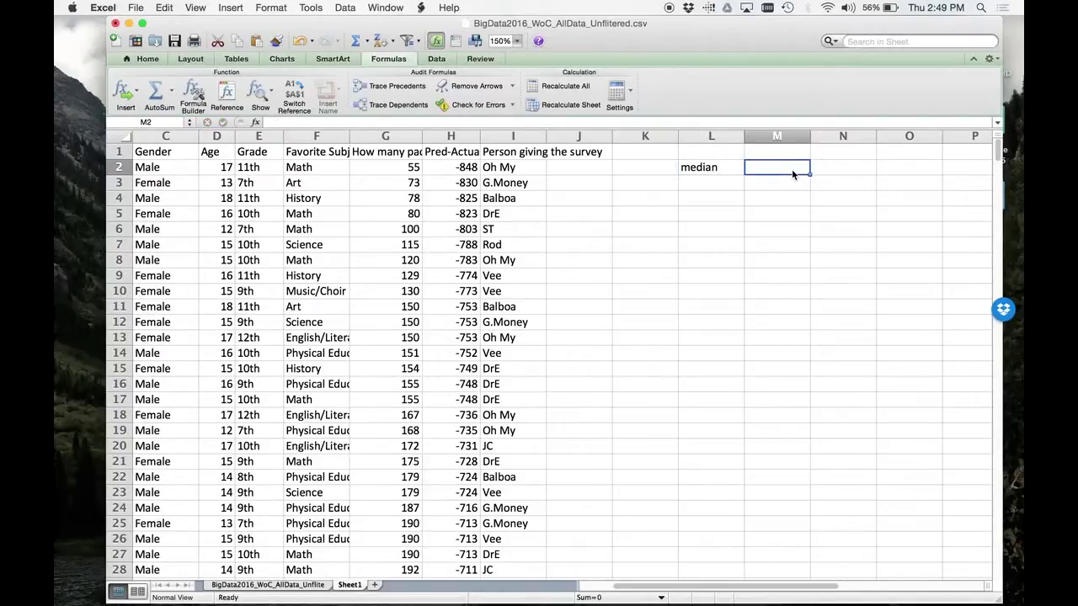
text(mean)
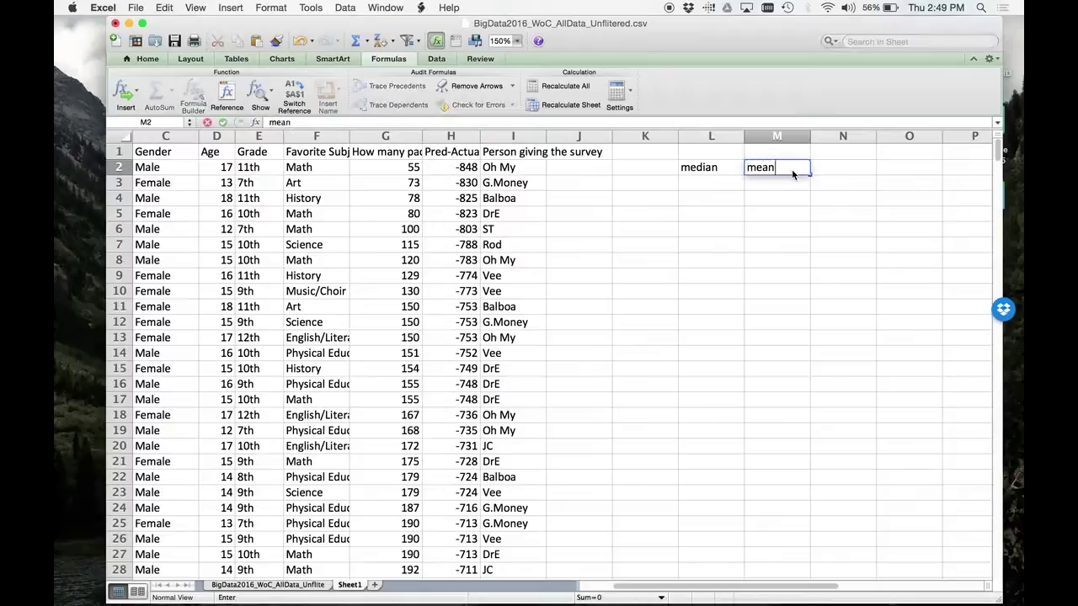
click(709, 195)
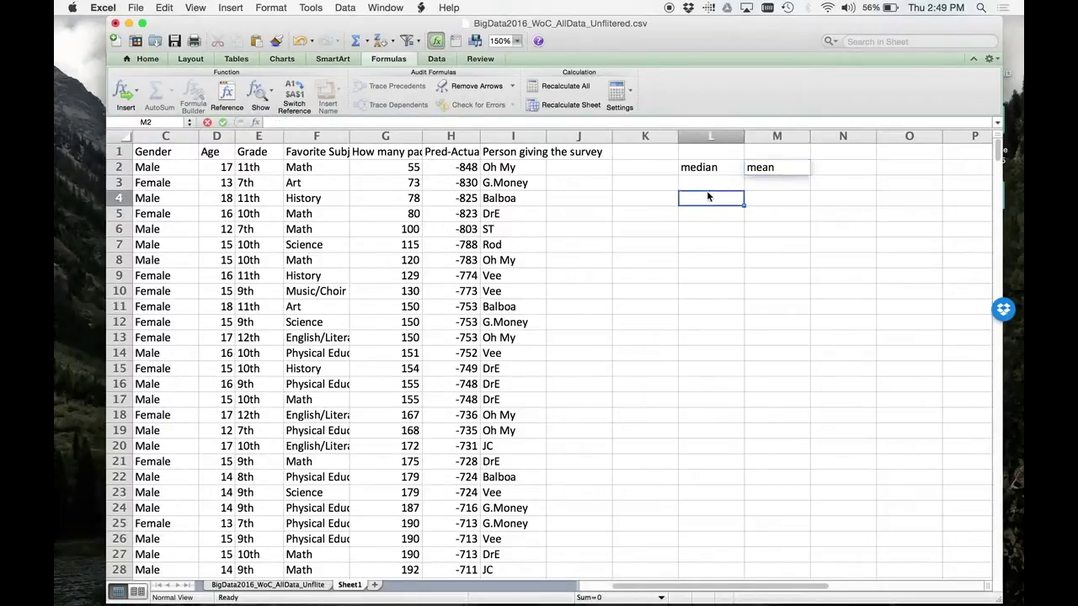
Enter the row label 'All' in K3 and select L3.
click(652, 181)
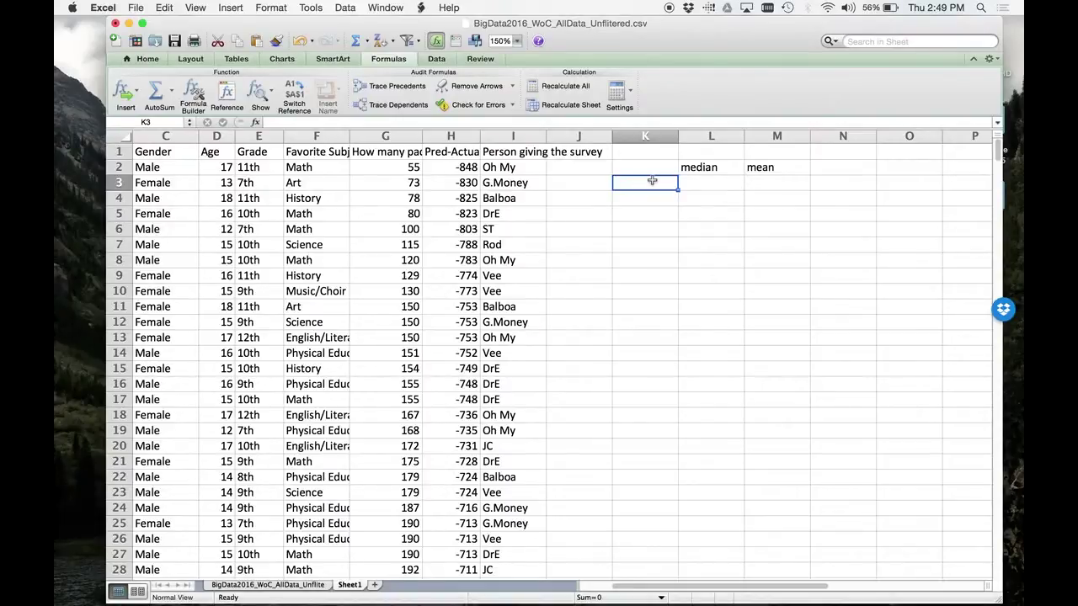
text(All)
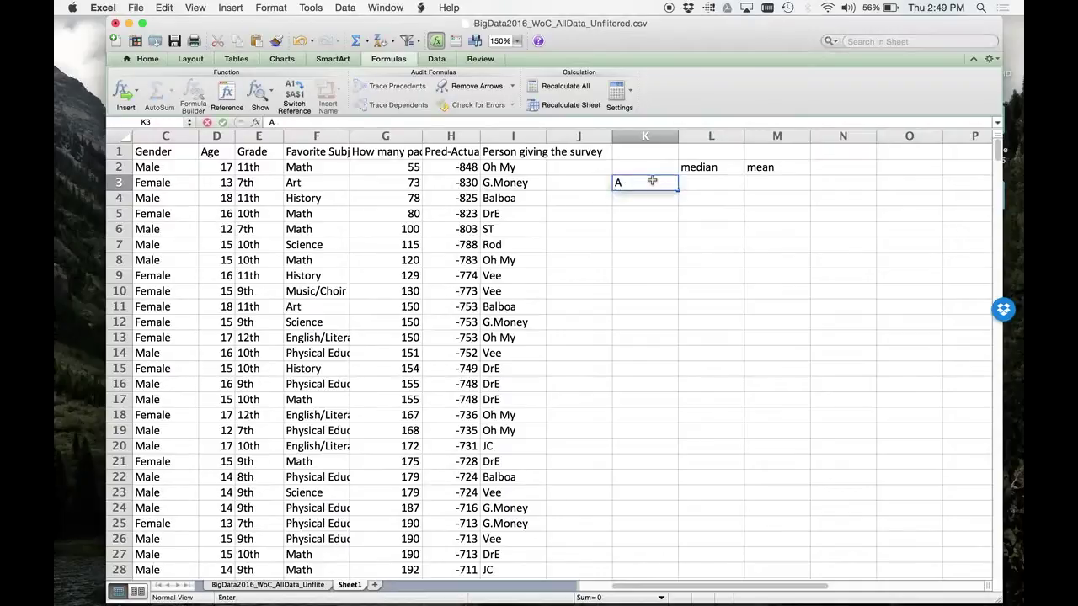
click(811, 336)
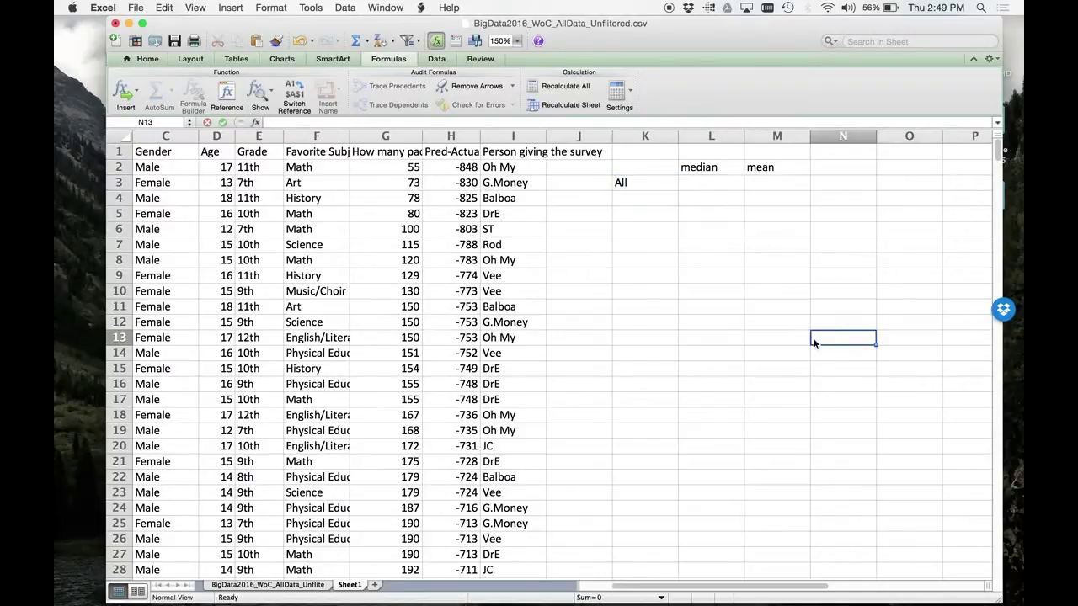
click(711, 184)
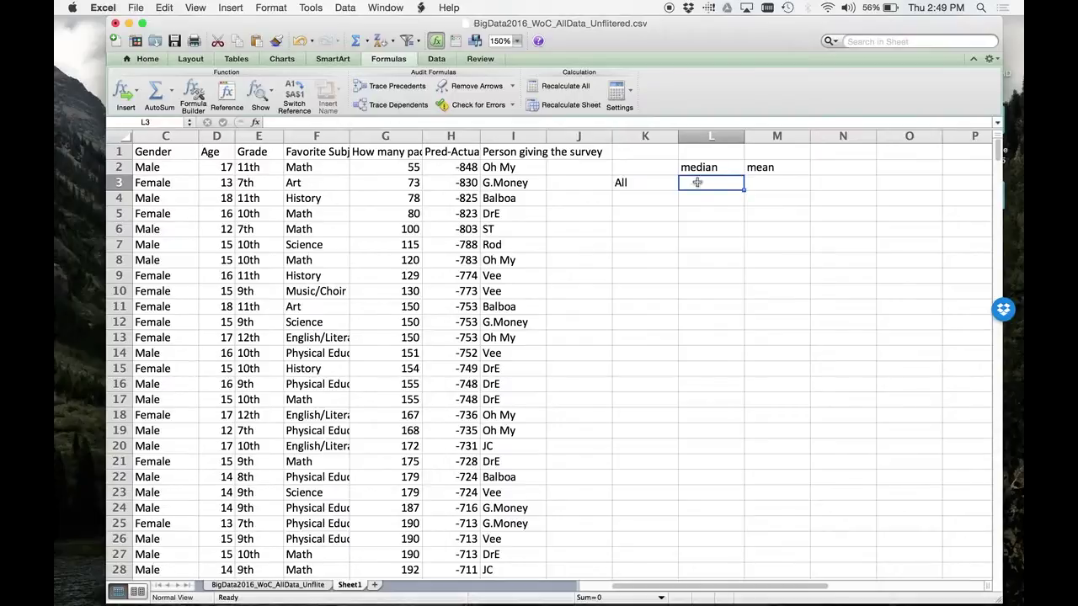
Enter =MEDIAN(H2:H524) in L3 so the All median shows -353.
click(287, 123)
text(=)
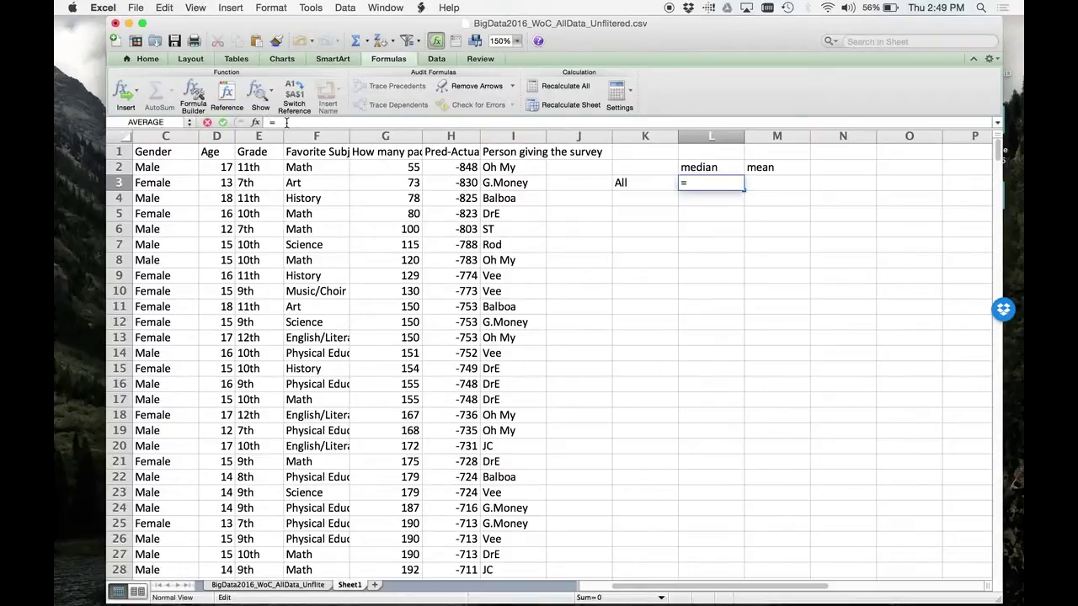
text(median()
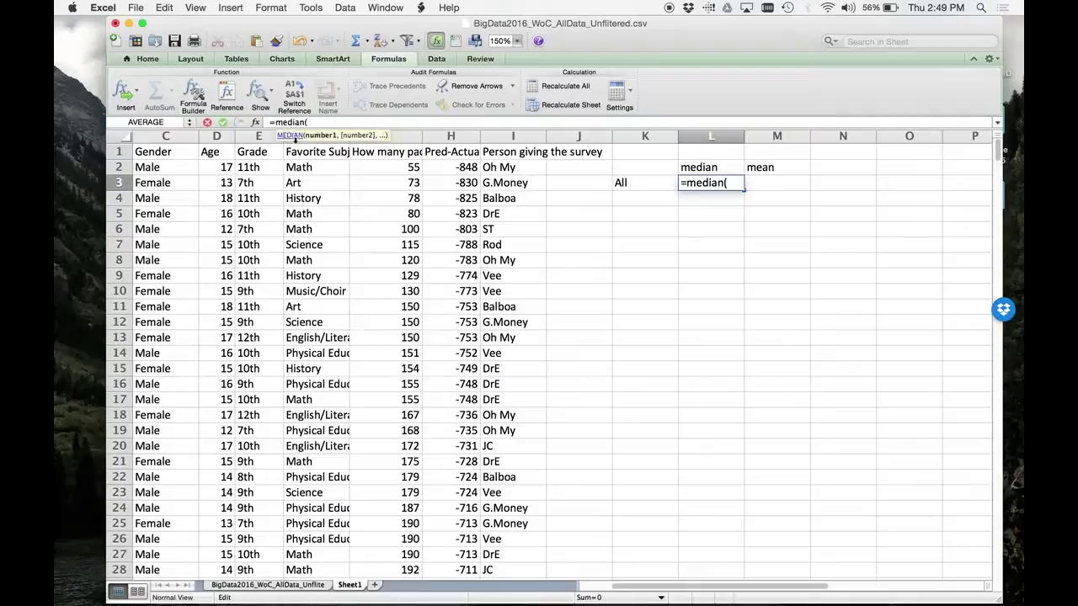
click(462, 168)
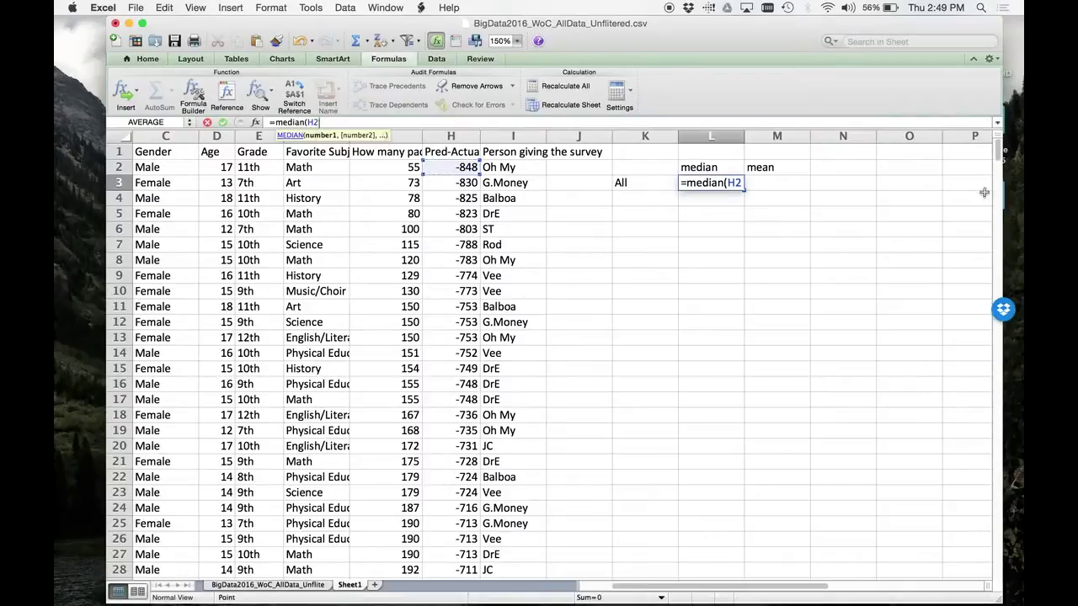
drag(999, 152, 981, 568)
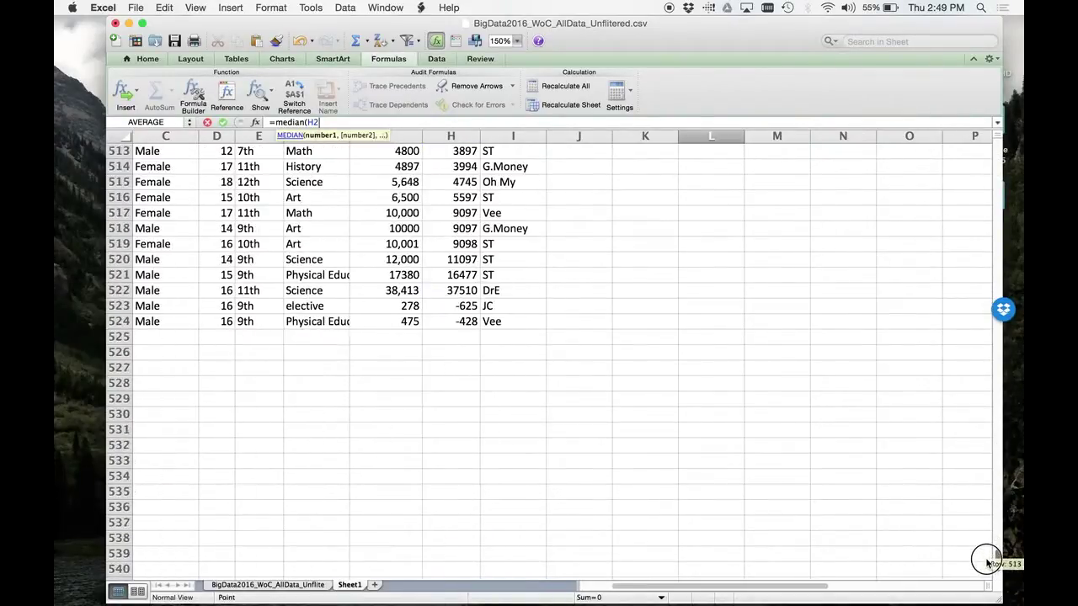
shift+click(468, 321)
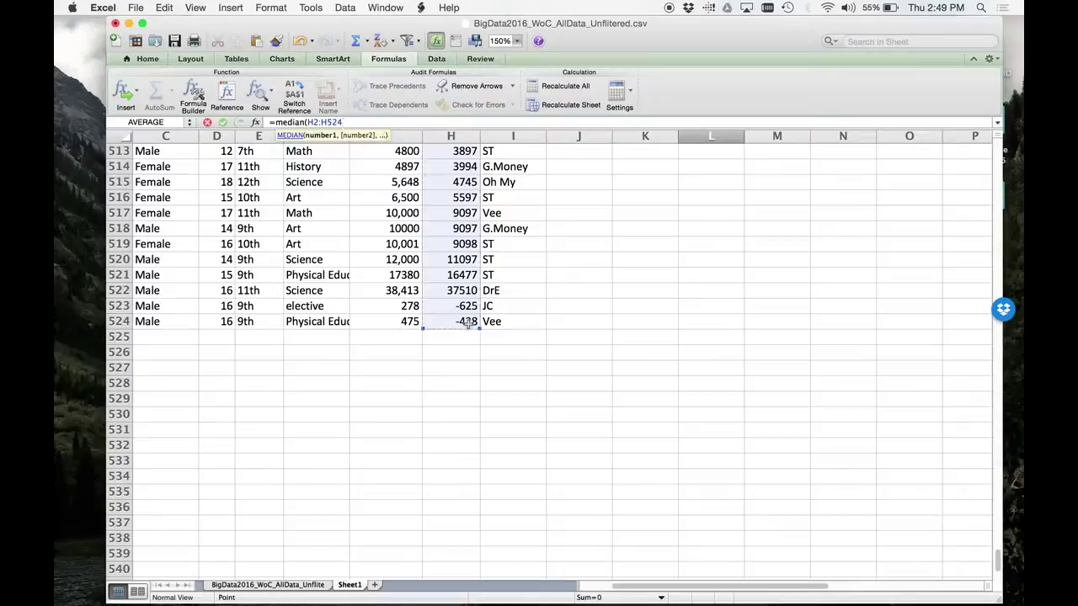
key(Return)
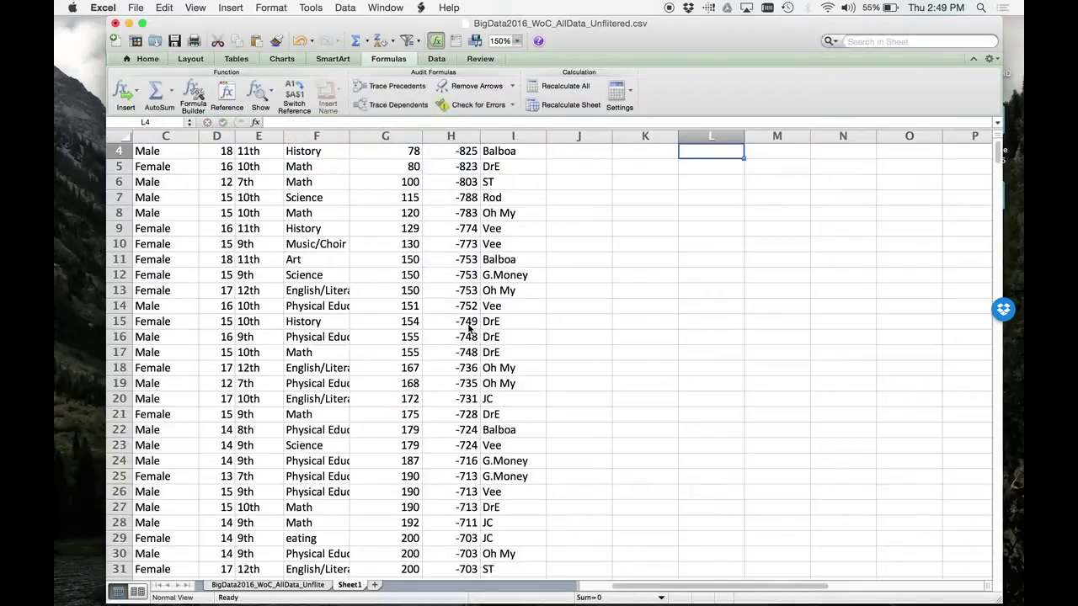
scroll(623, 399, right, 1)
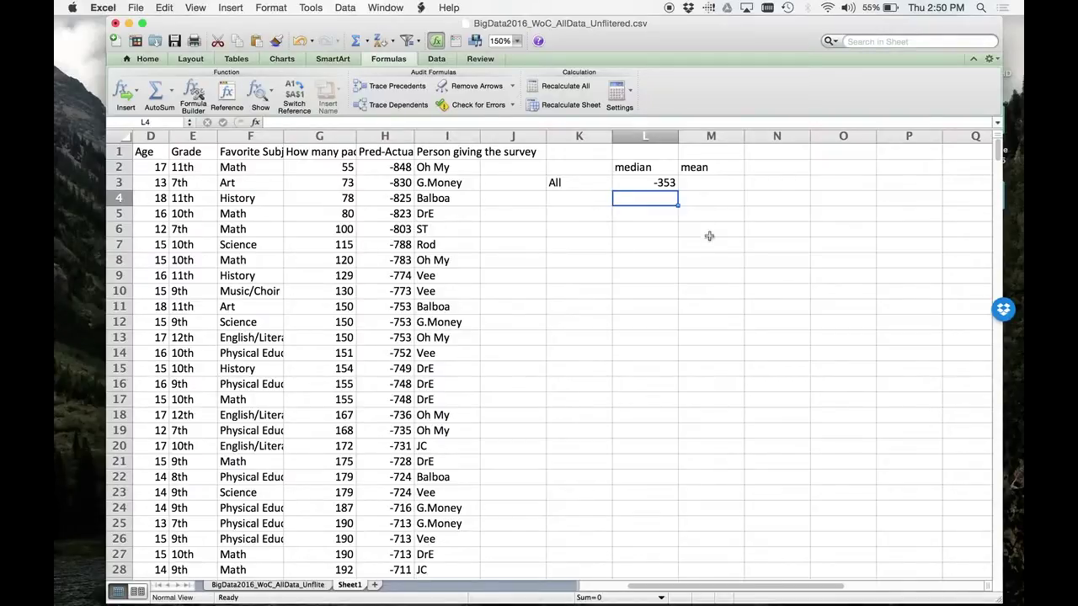
Enter =AVERAGE(H2:H524) in M3 so the All mean shows 41.4834122.
click(703, 182)
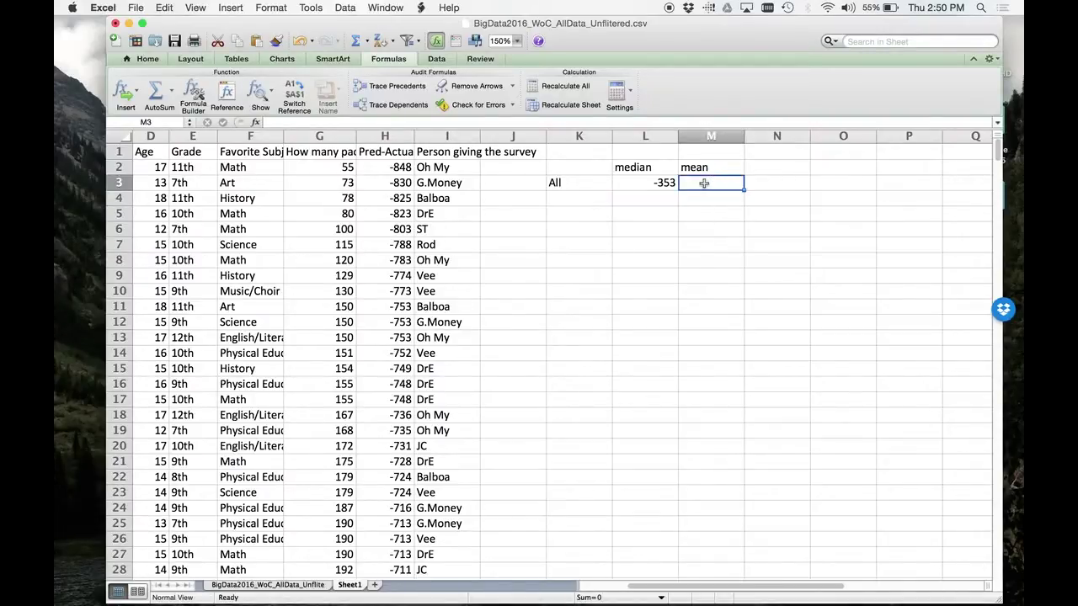
click(292, 122)
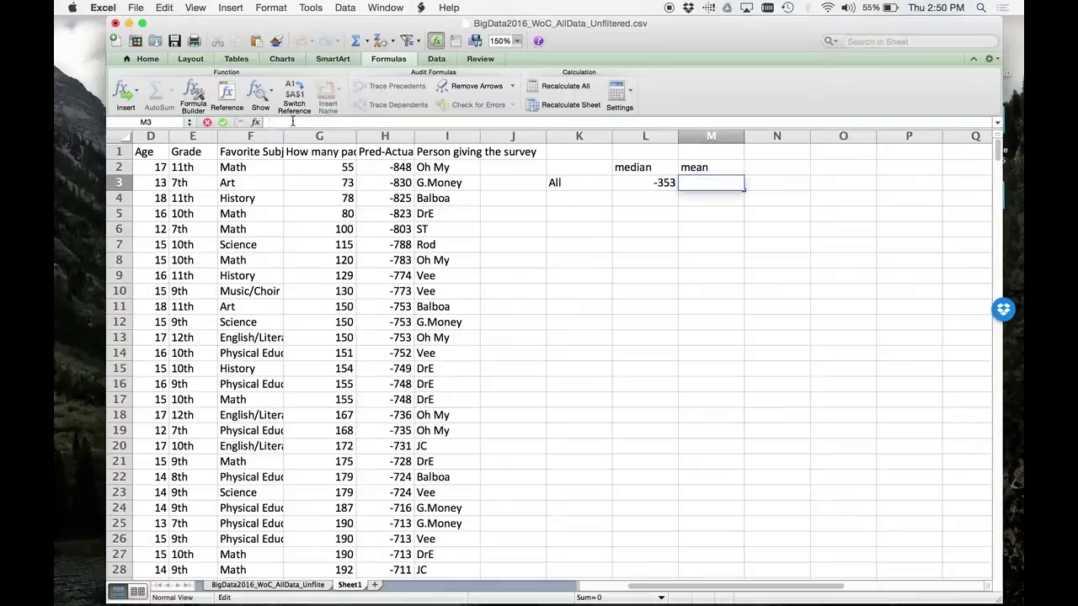
text(=)
text(averag)
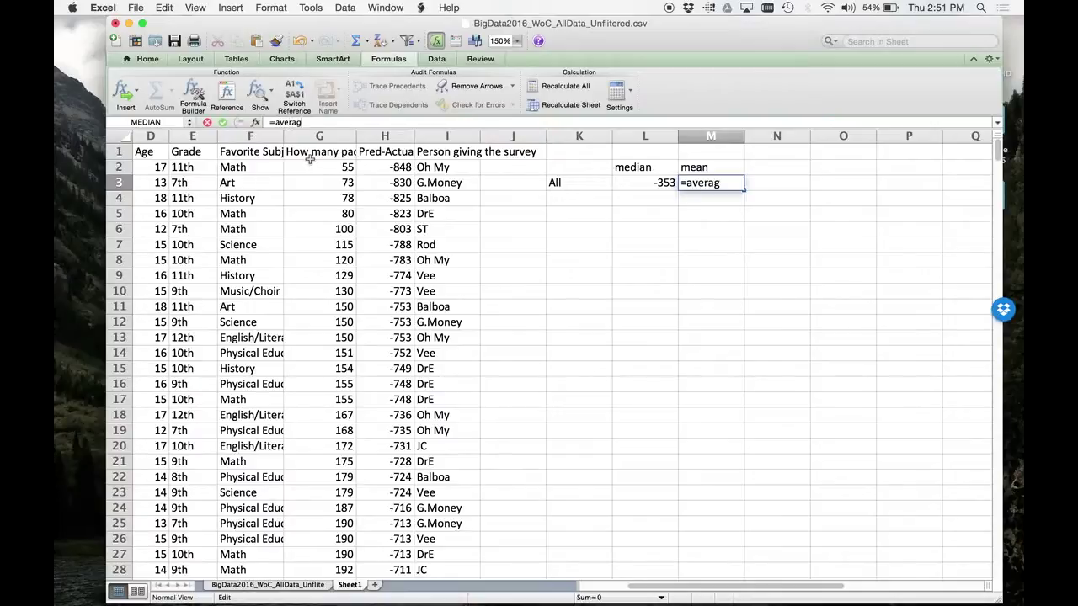
text(e()
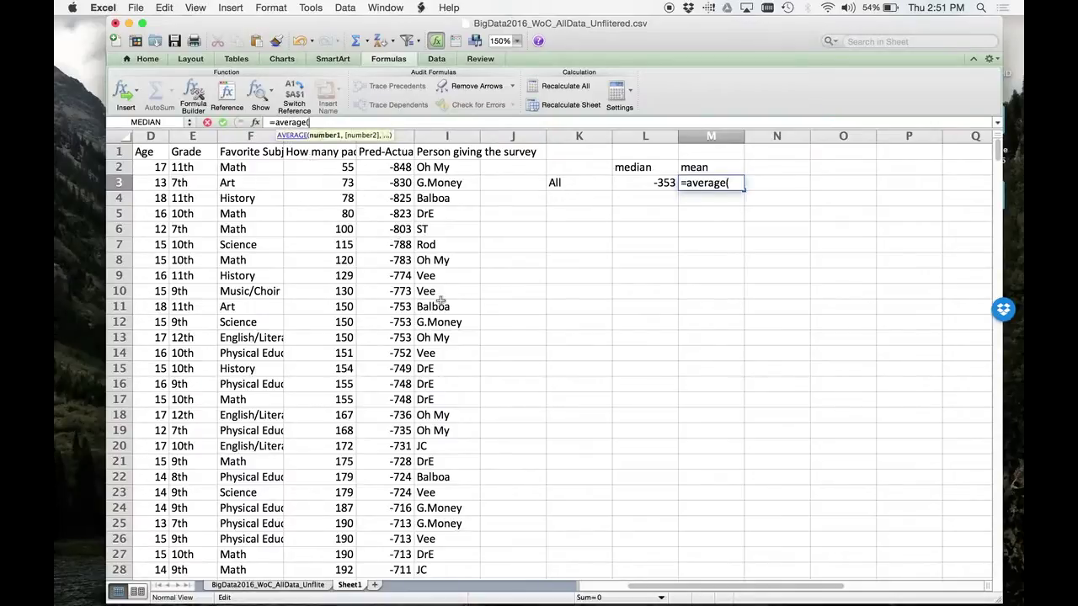
click(392, 166)
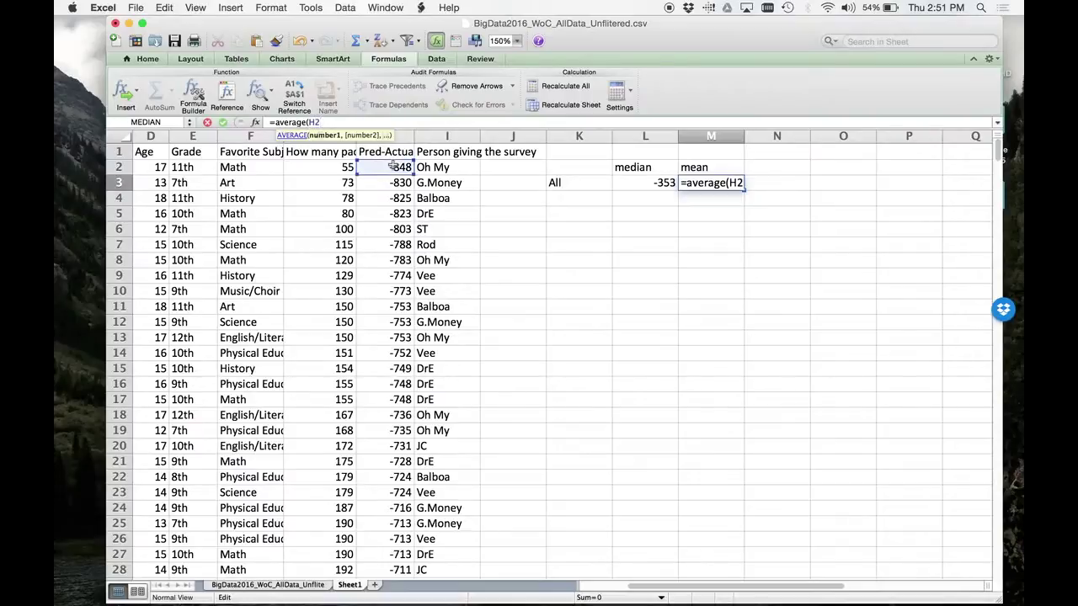
text(:H)
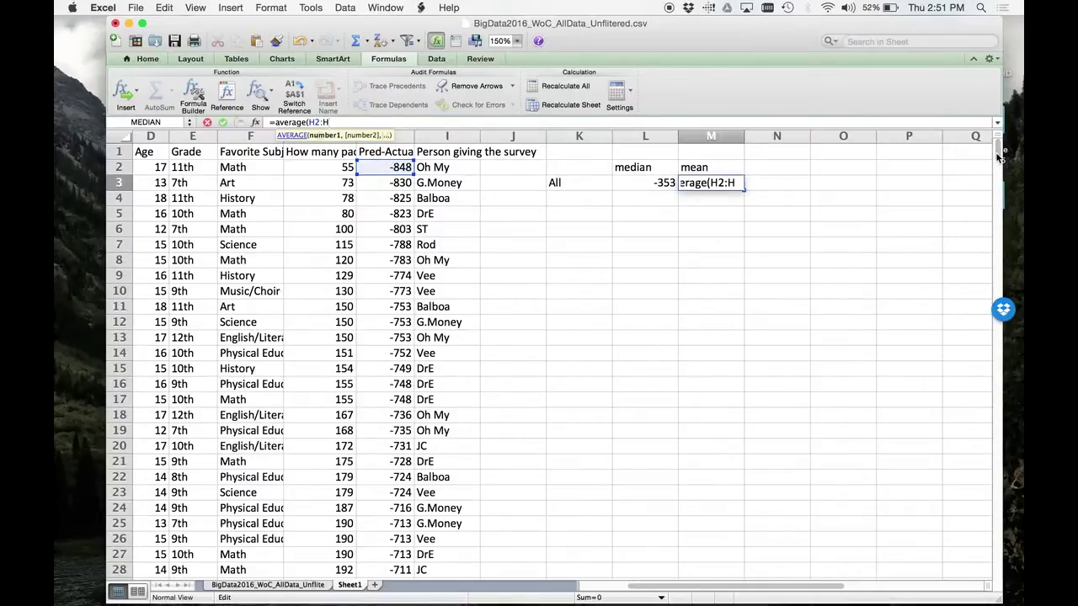
text(524)
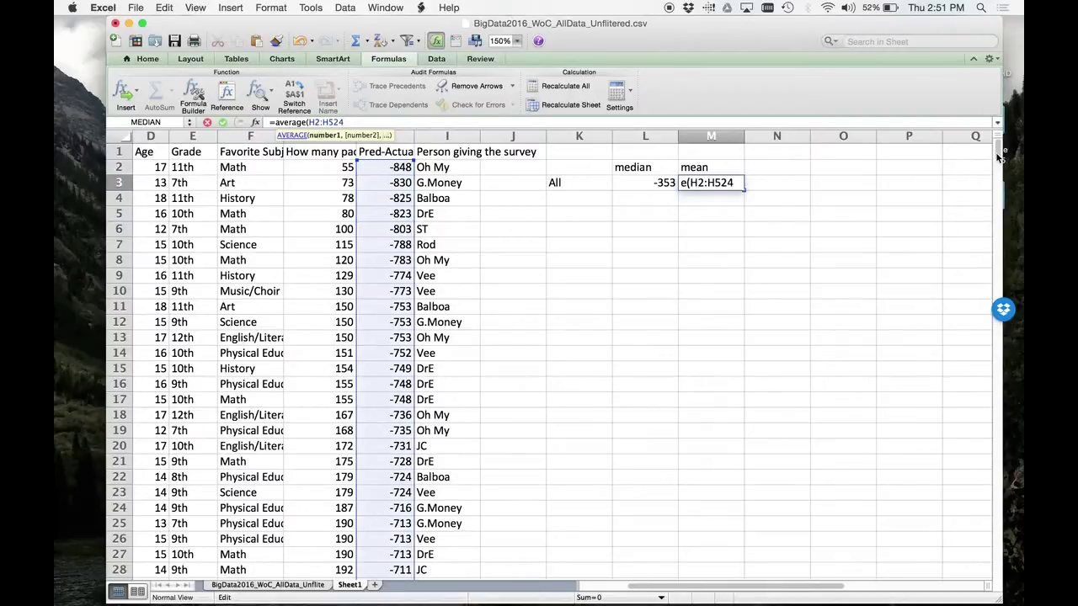
key(Return)
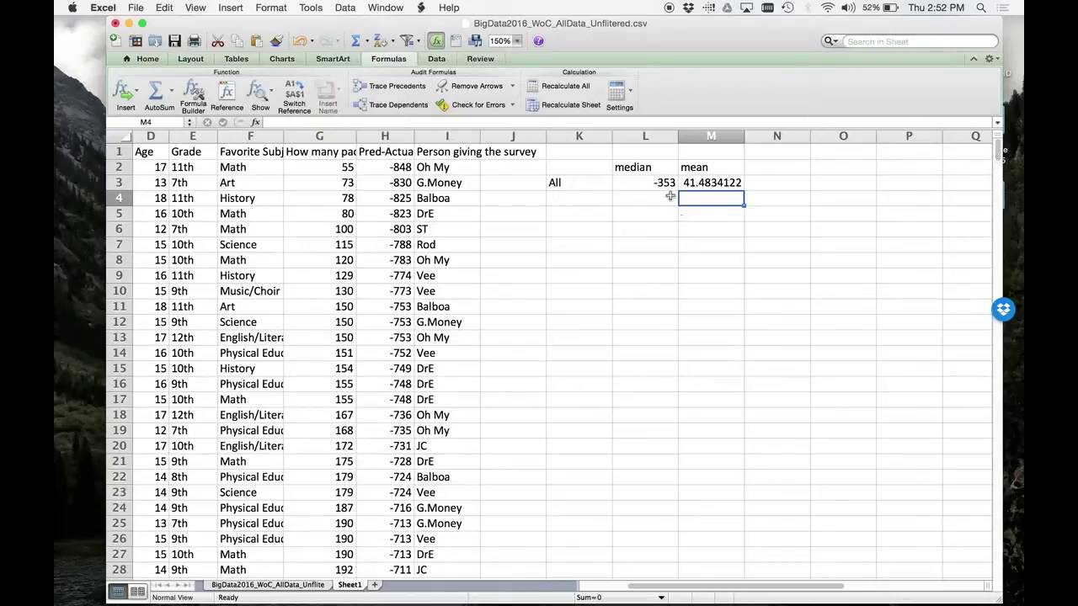
click(582, 204)
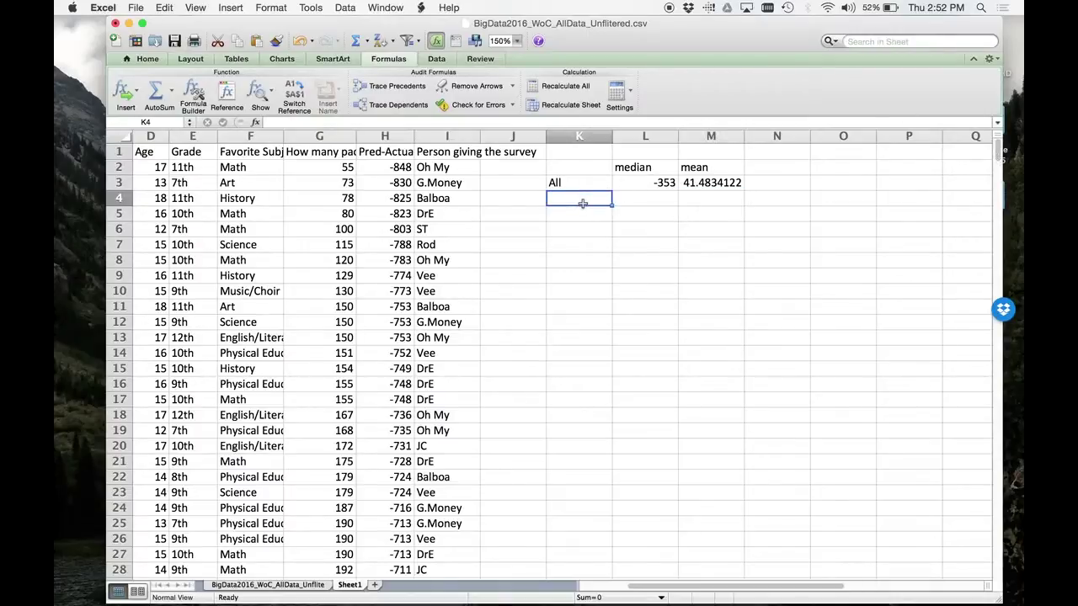
click(656, 182)
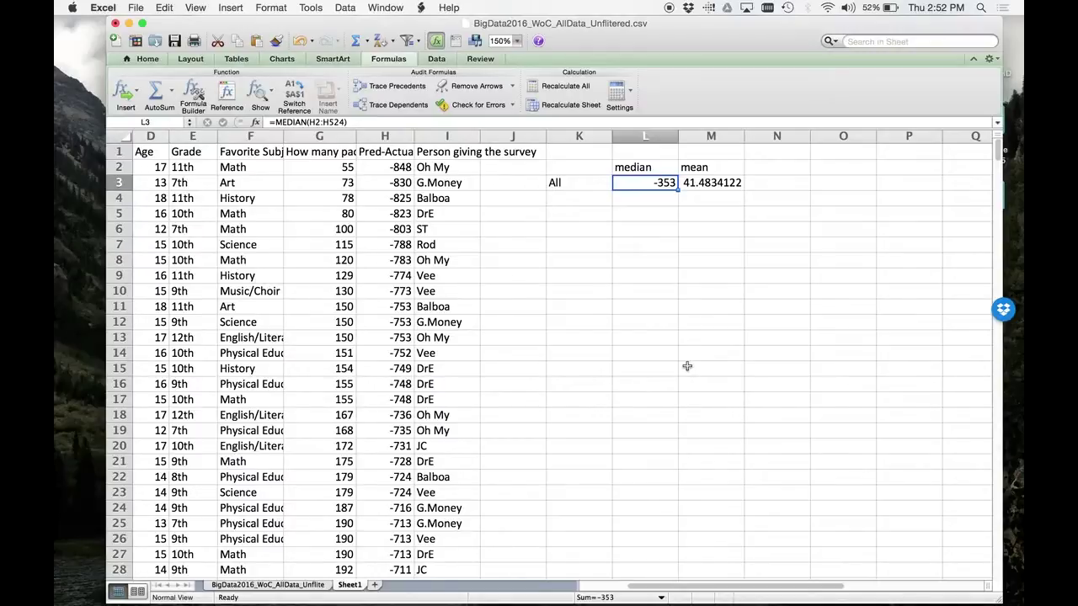
click(164, 8)
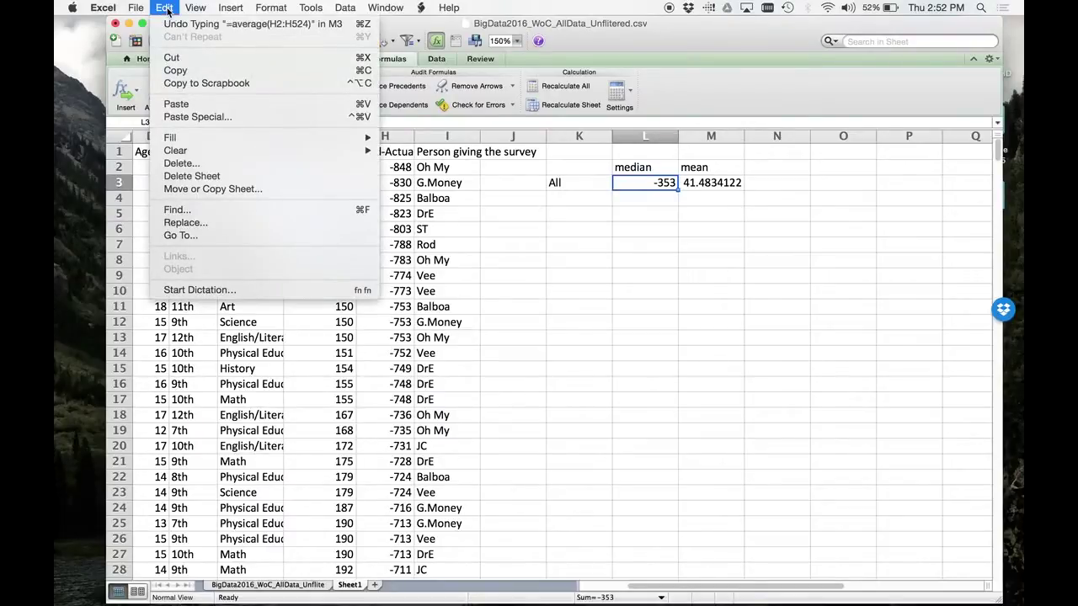
mouse_move(203, 8)
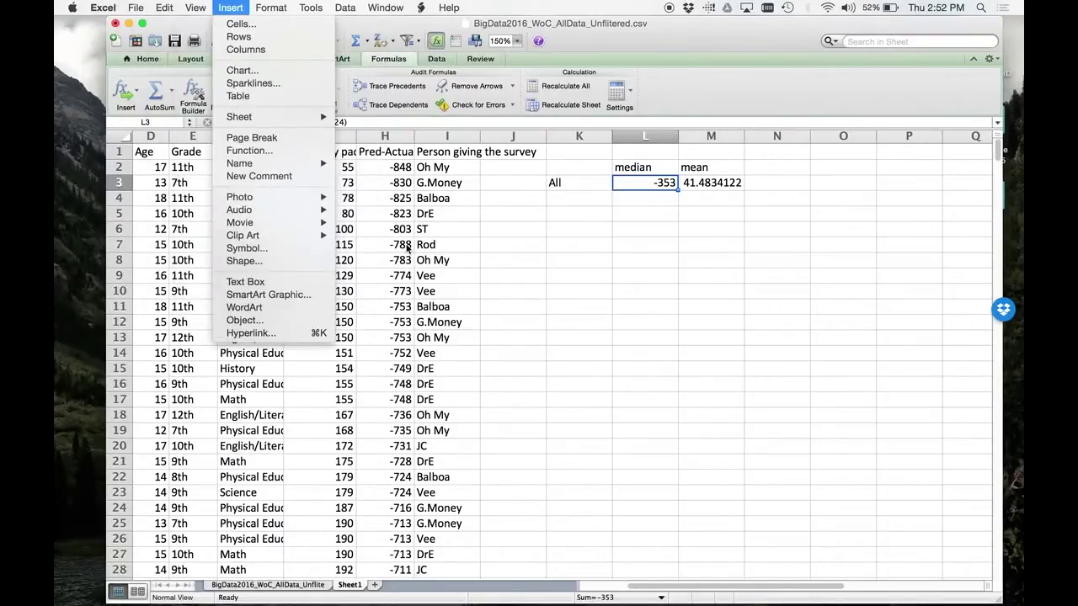
click(801, 278)
click(580, 198)
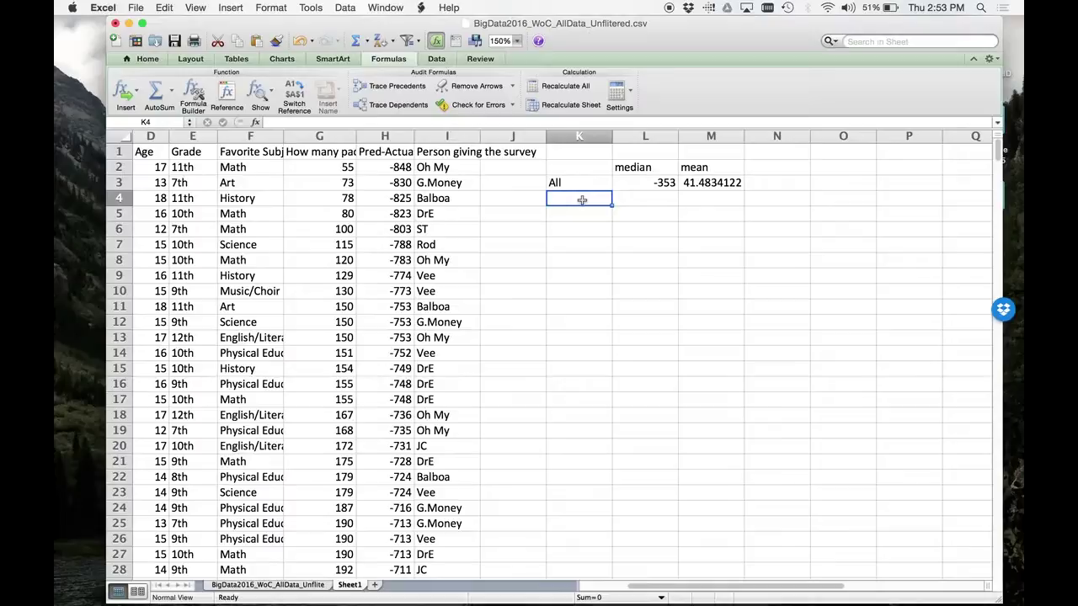
Label K4 'Females' and select Gender cell C2.
text(Fema)
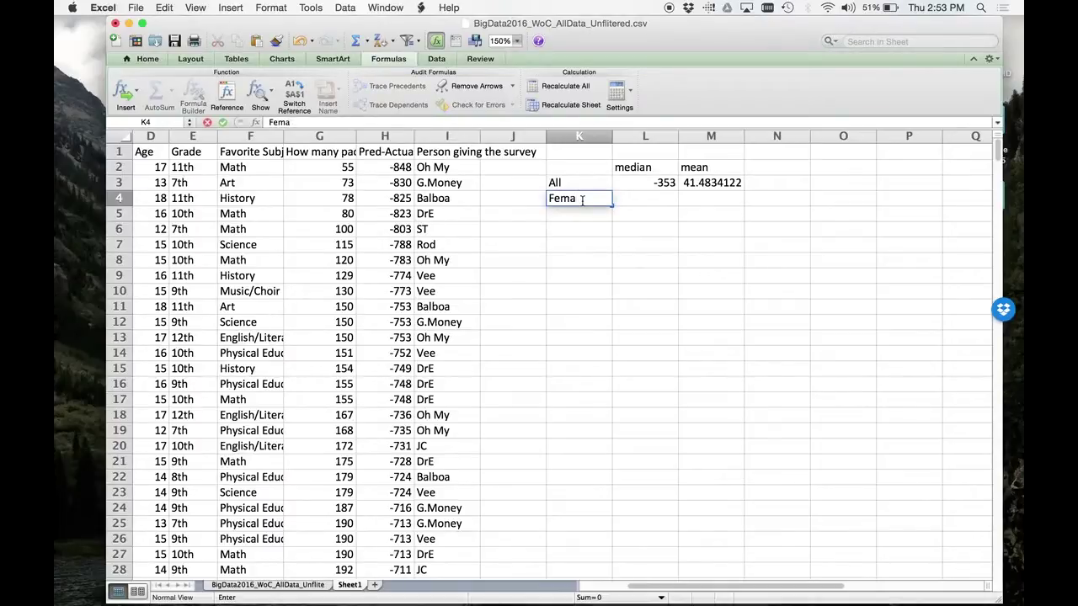
text(les)
click(662, 290)
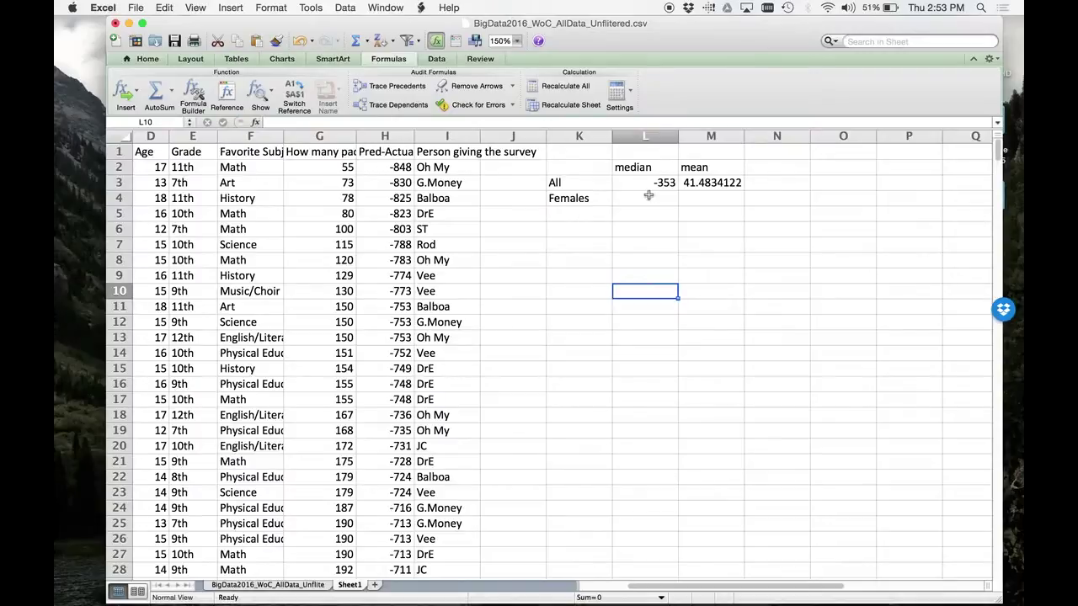
scroll(612, 309, left, 3)
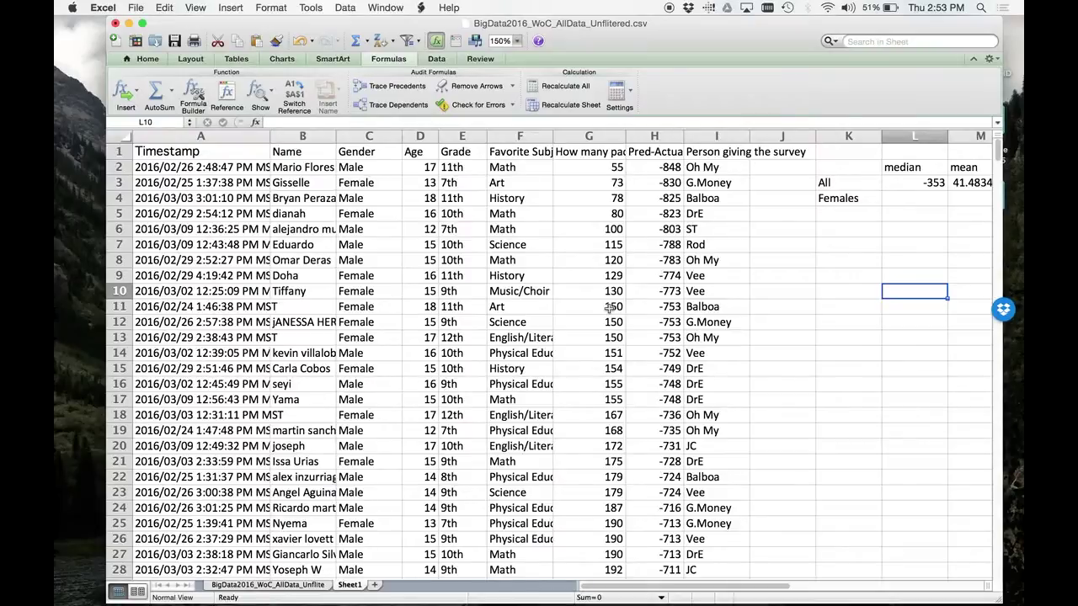
click(372, 166)
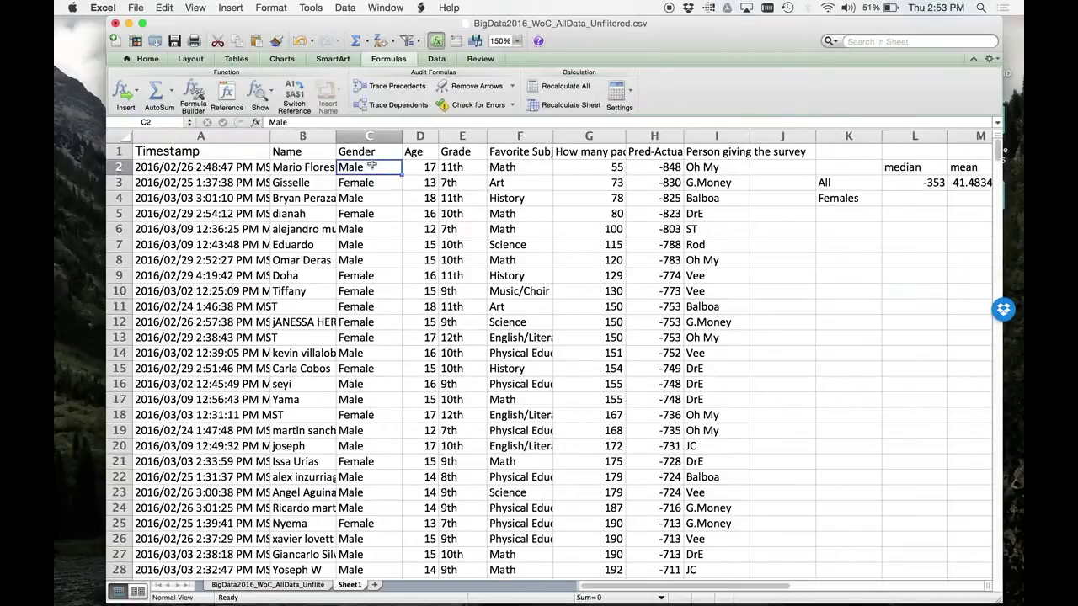
Sort the survey rows ascending by Gender so Female responses come first.
click(392, 42)
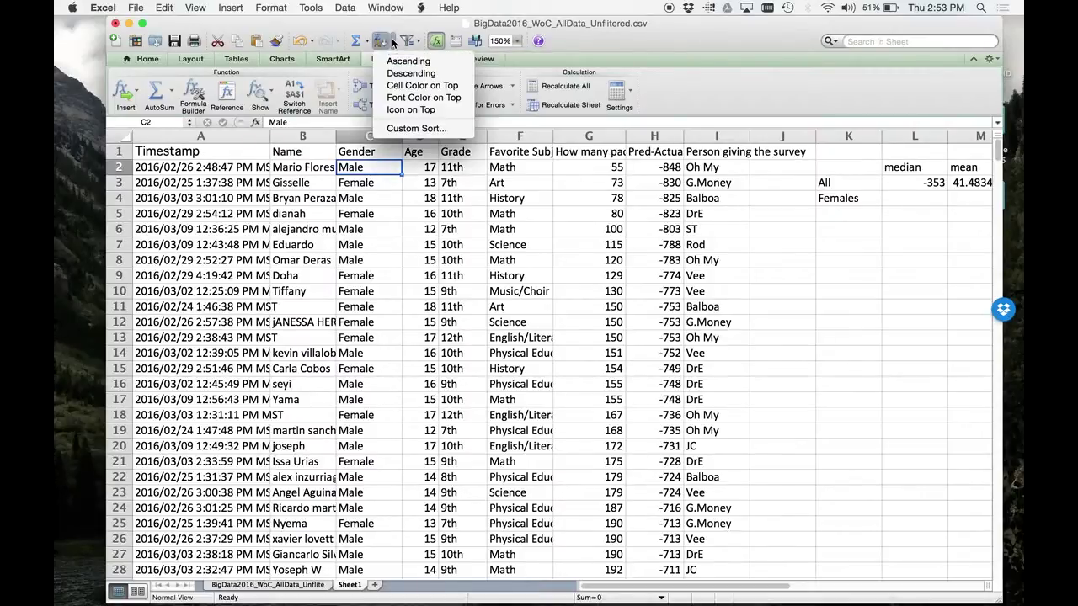
click(407, 62)
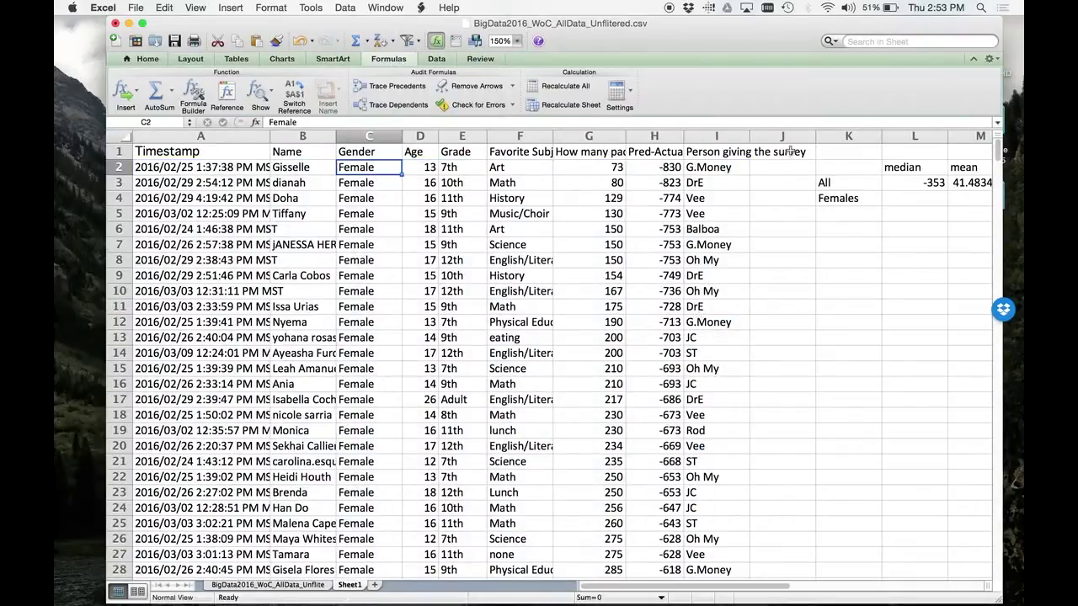
drag(753, 33, 669, 34)
Enter =MEDIAN(H2:H247) in L4 so the Females median shows -336.5.
click(832, 197)
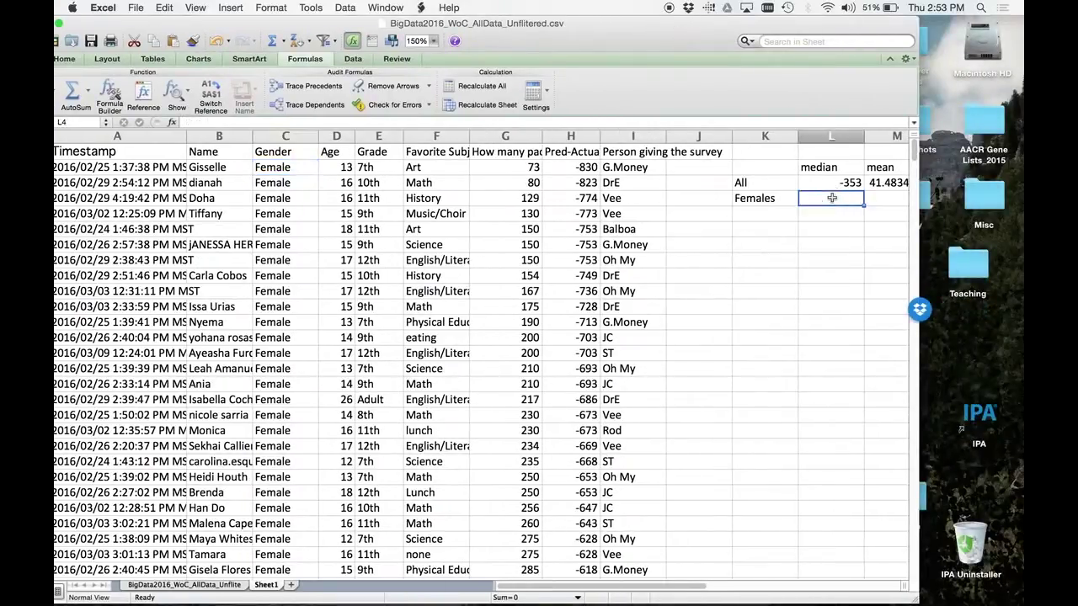
click(200, 121)
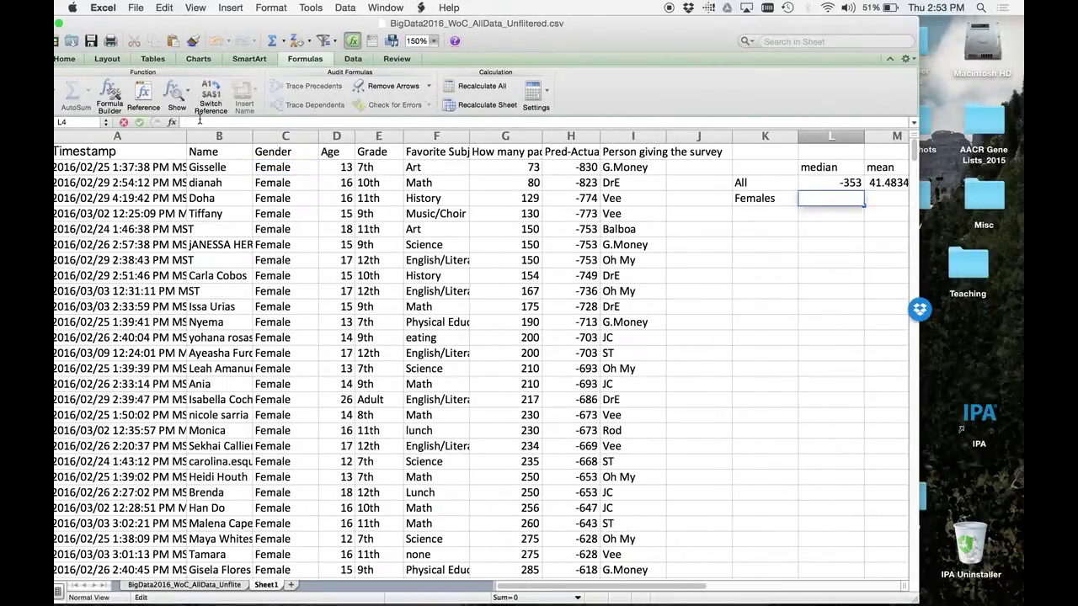
text(=media)
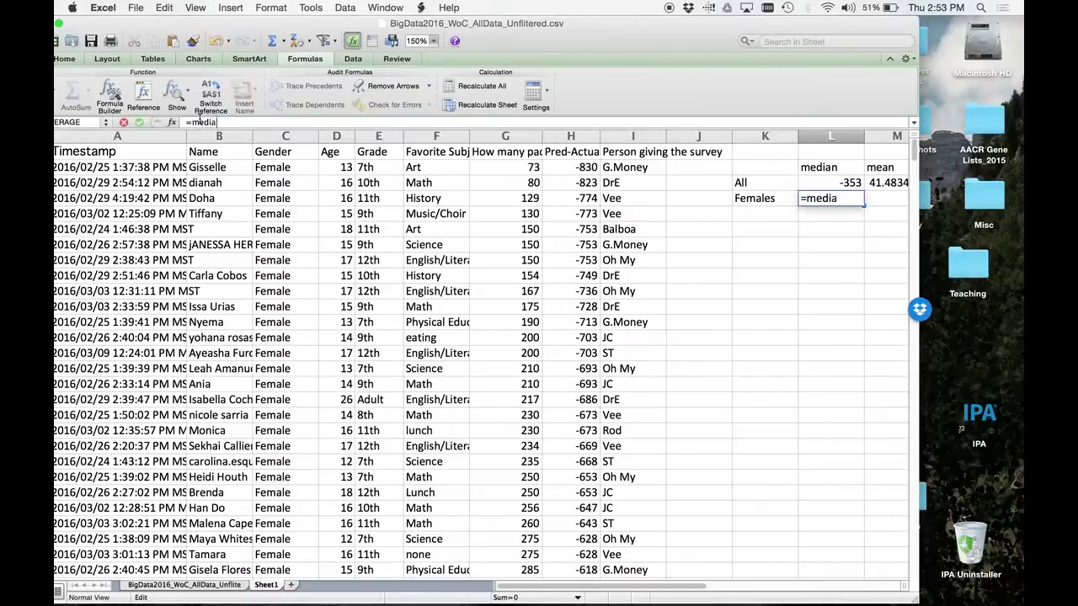
text(n()
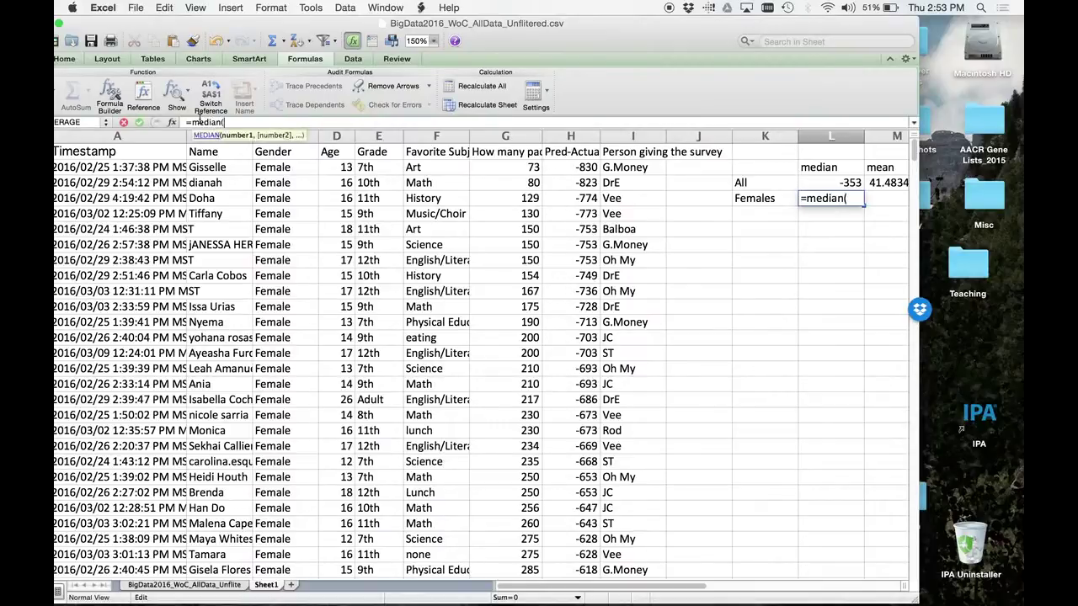
click(581, 170)
drag(581, 170, 569, 598)
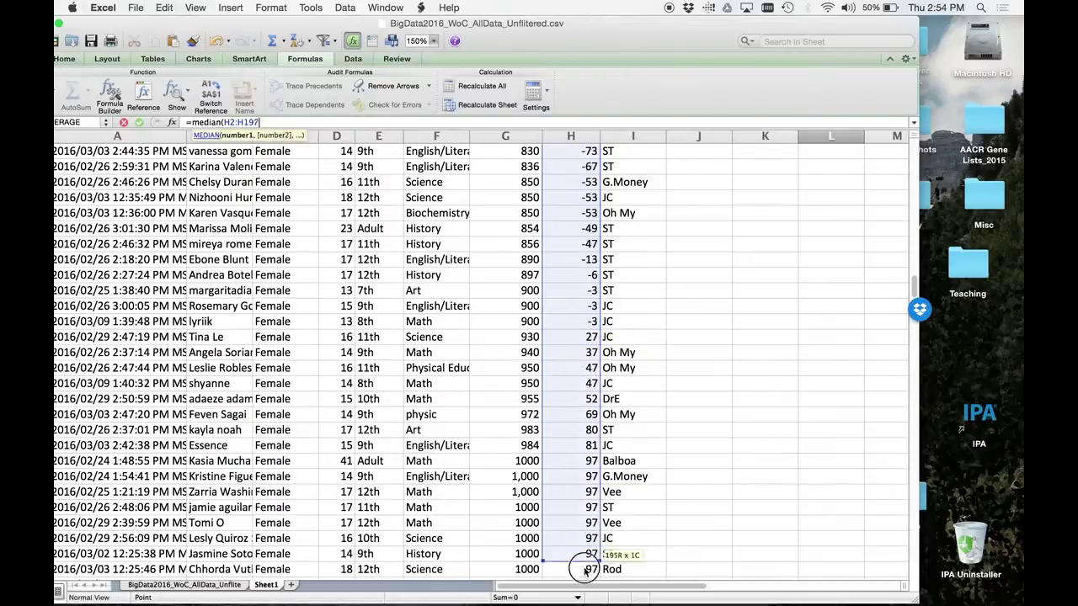
drag(577, 598, 583, 477)
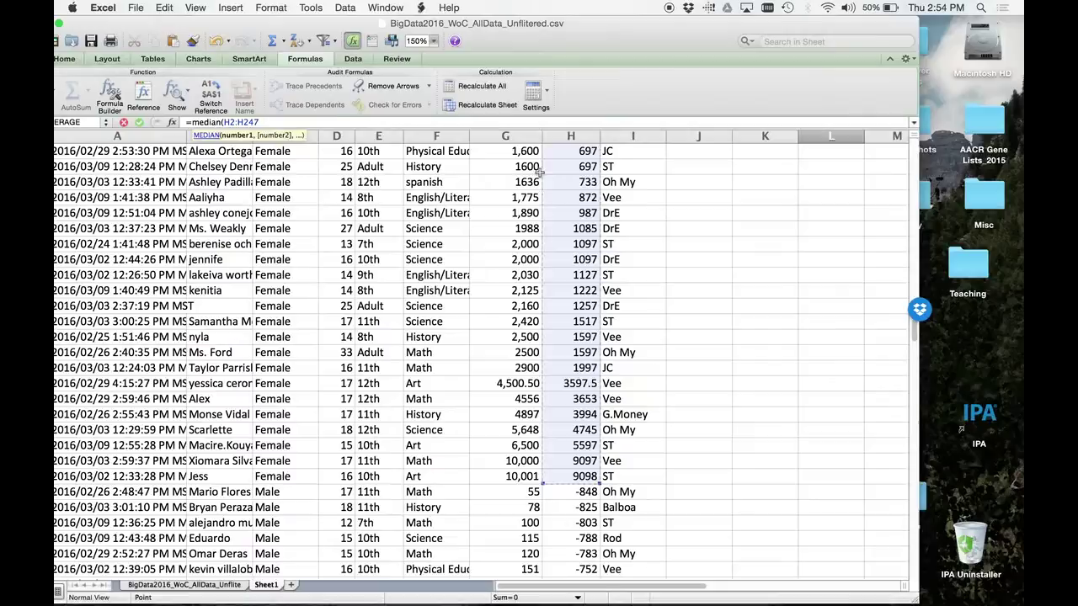
drag(609, 28, 676, 27)
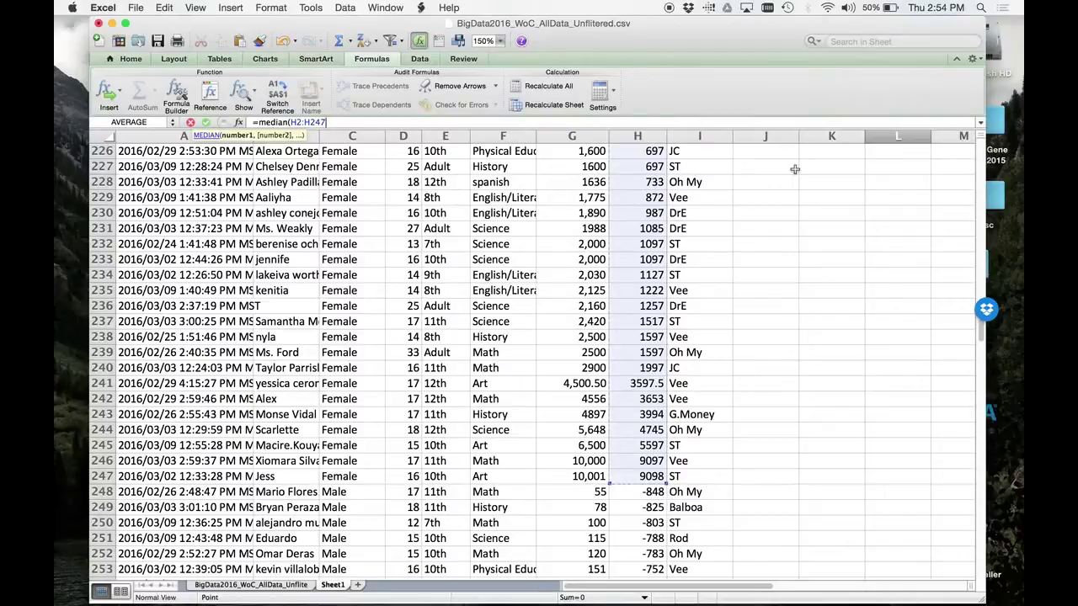
key(Return)
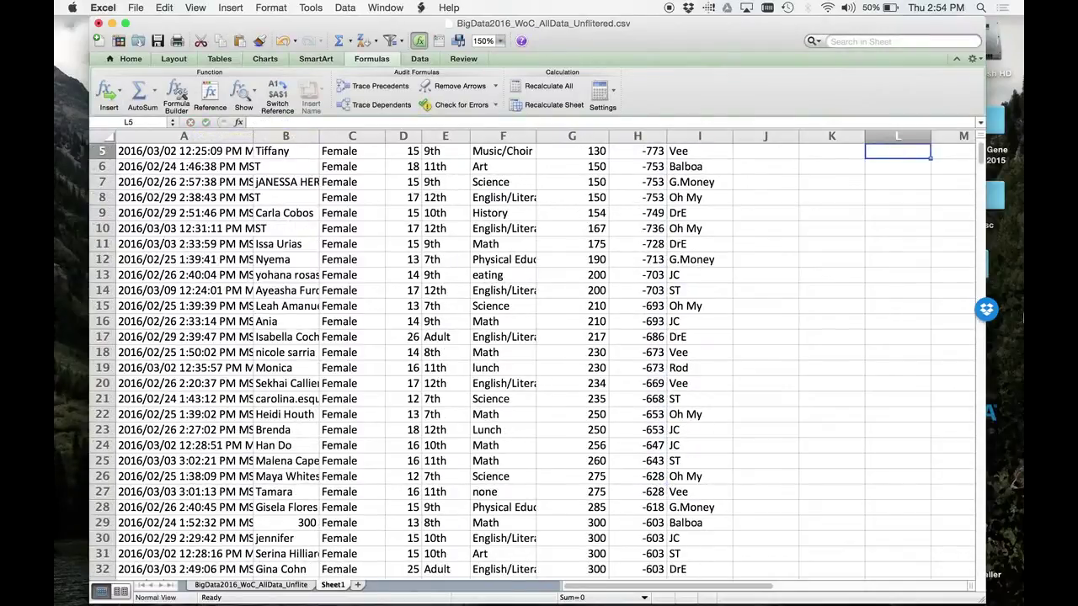
scroll(837, 302, up, 4)
scroll(838, 303, right, 3)
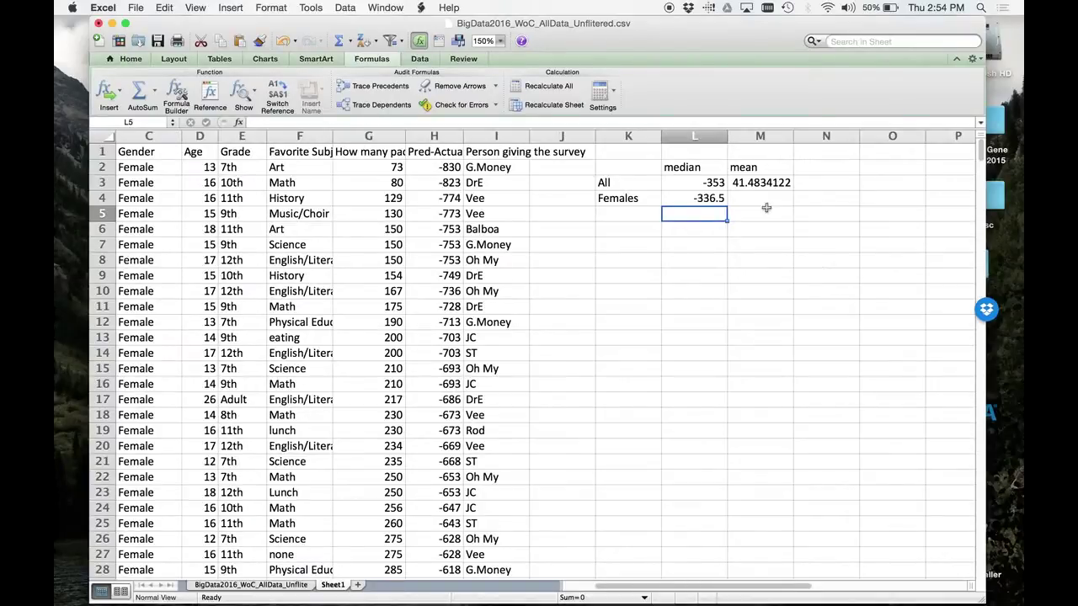
Copy the =MEDIAN(H2:H247) formula text from L4's formula bar.
click(707, 198)
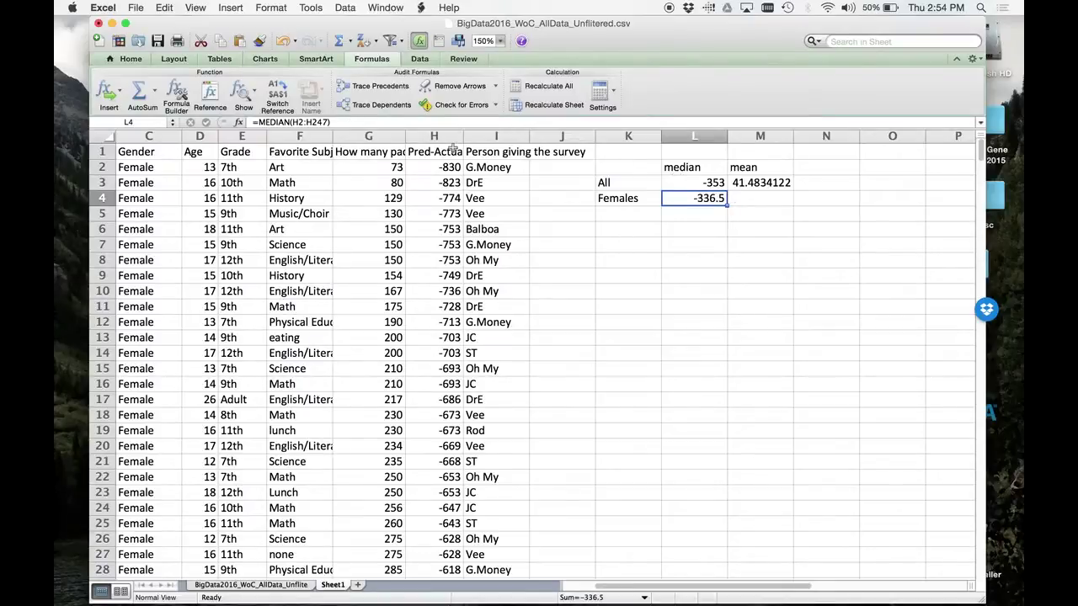
drag(350, 121, 249, 124)
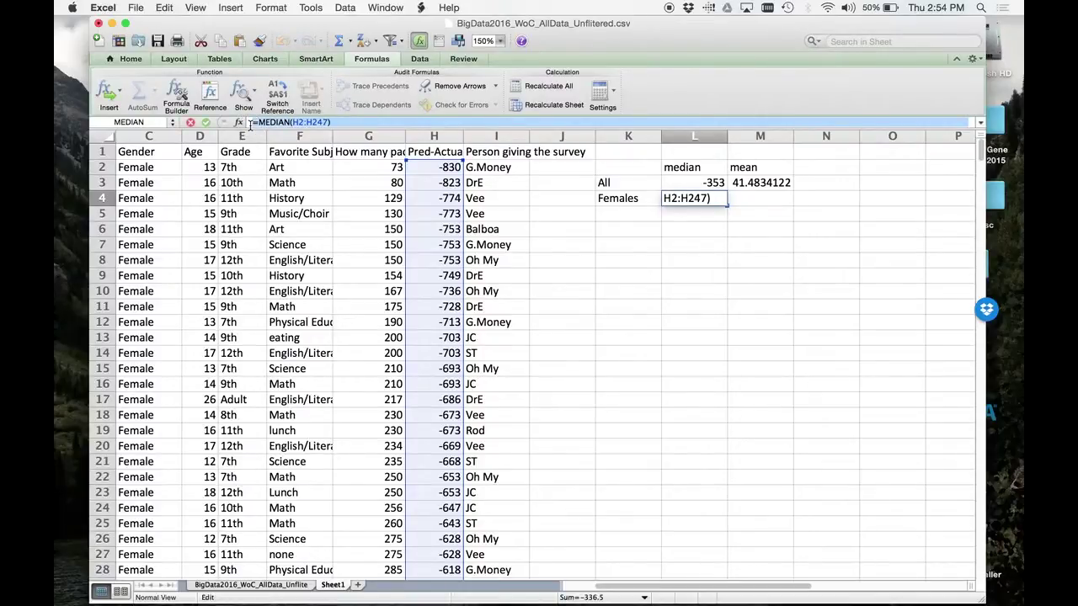
click(334, 122)
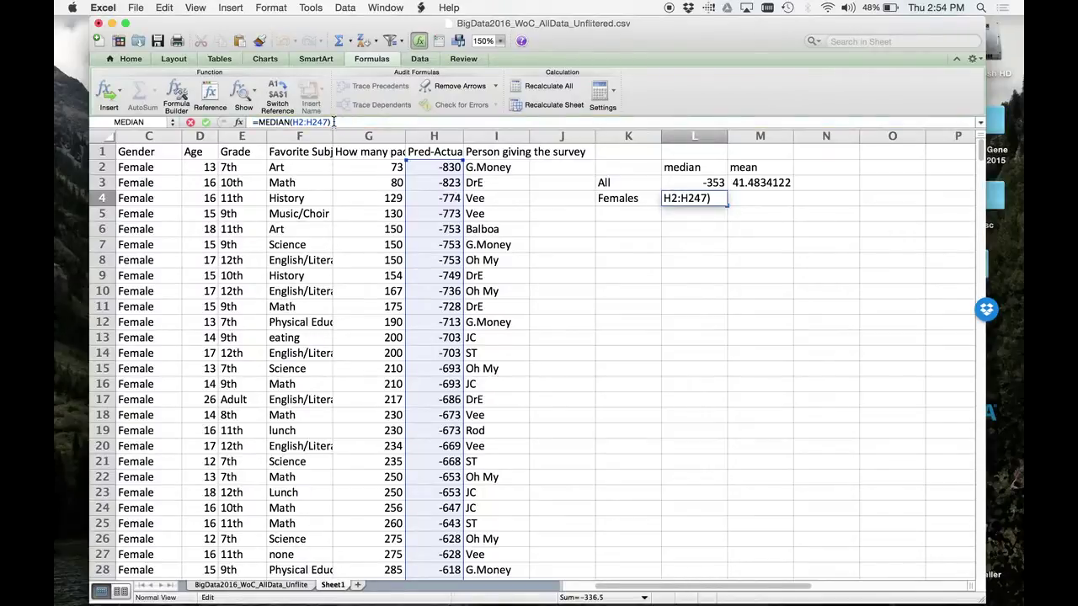
key(Return)
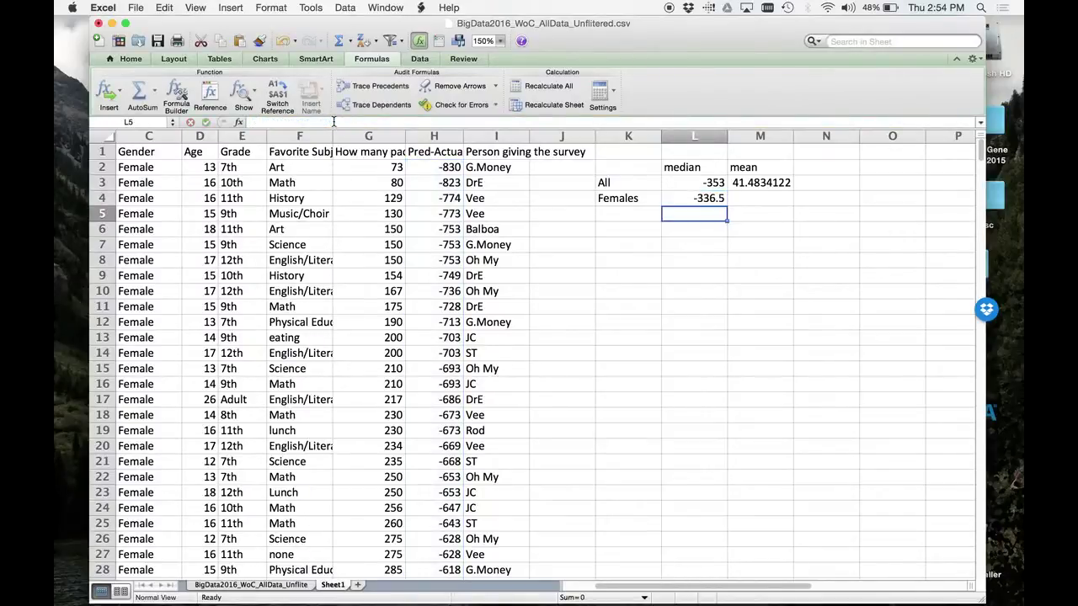
Paste the formula into M4 with MEDIAN changed to AVERAGE, giving -28.115854.
click(759, 200)
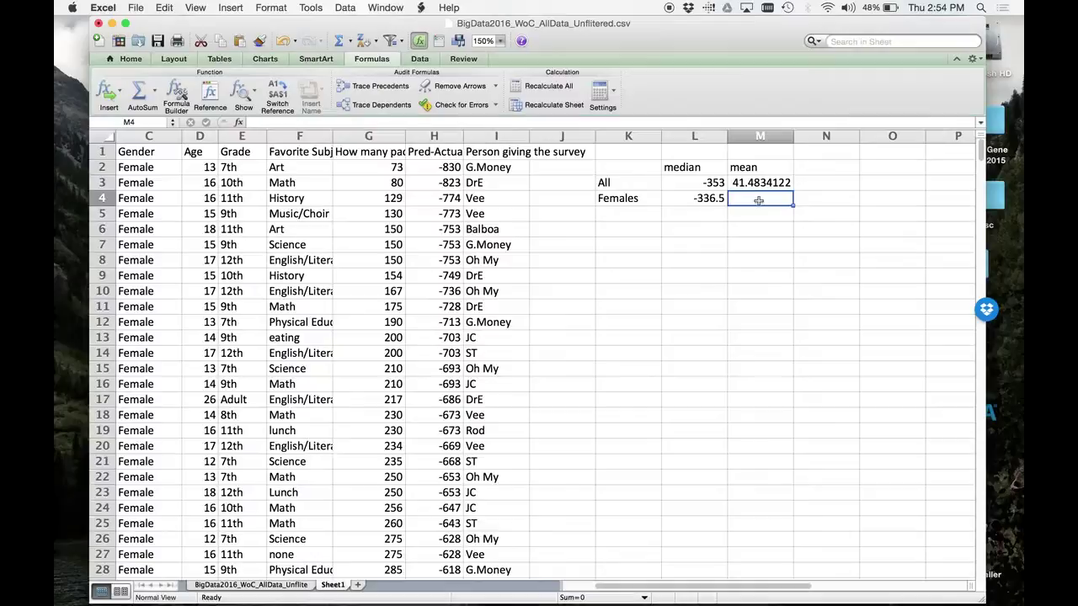
click(321, 122)
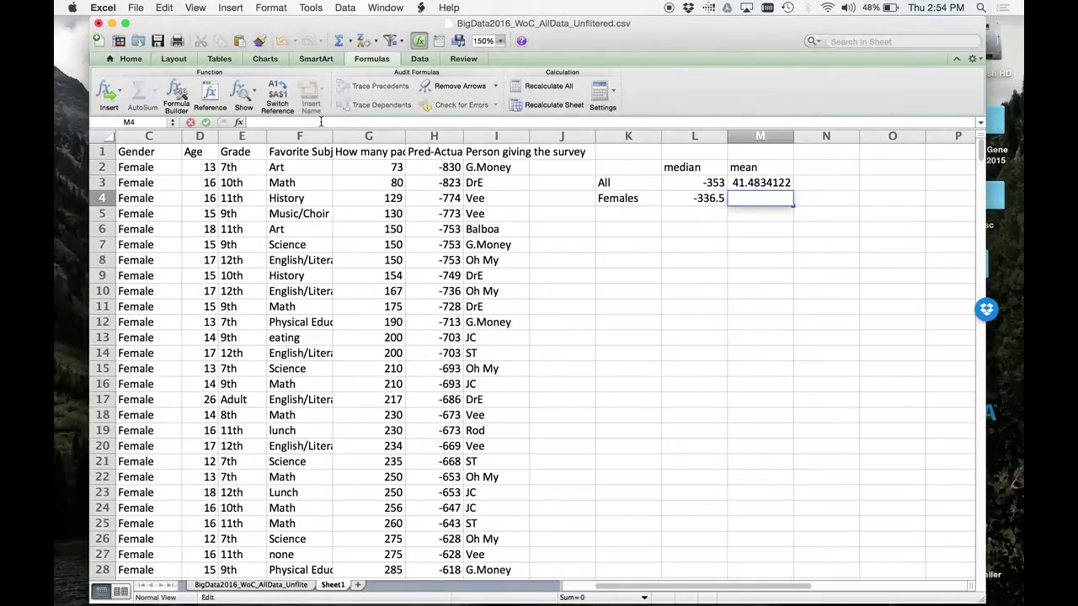
key(super+v)
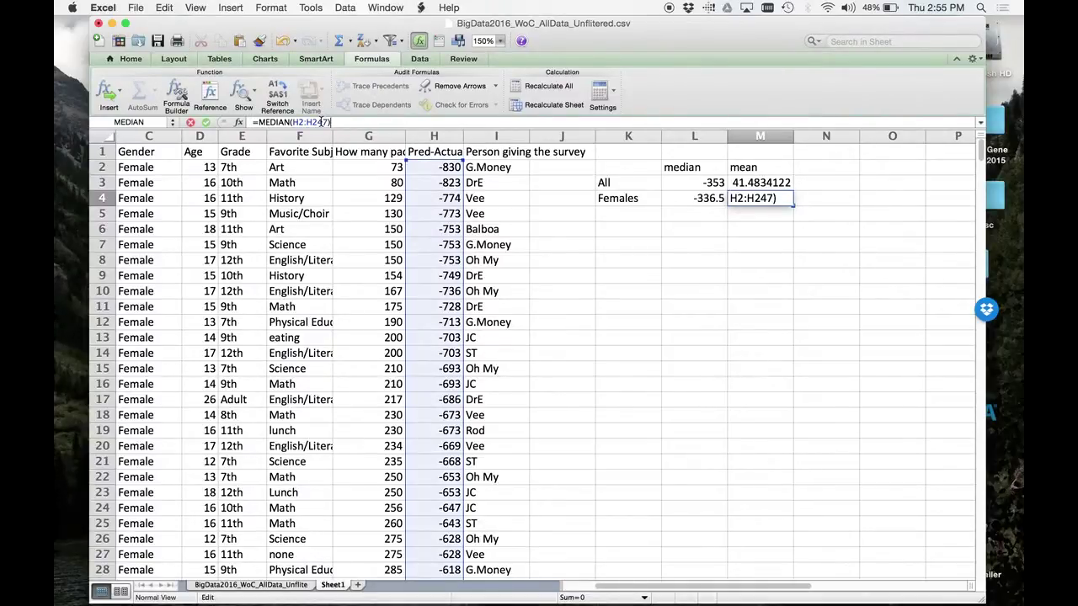
click(289, 122)
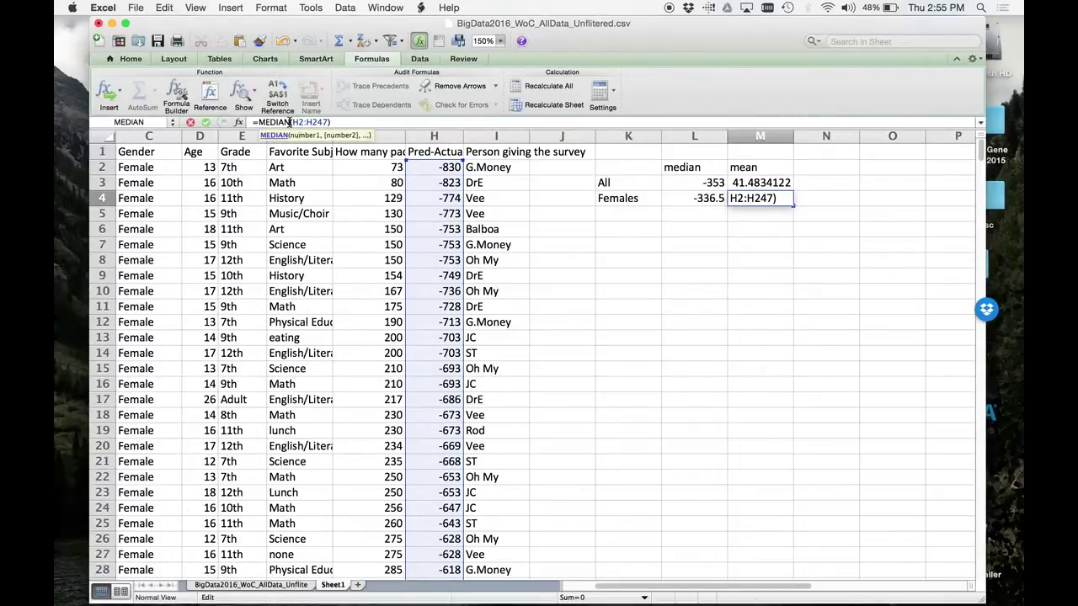
key(BackSpace)
key(BackSpace)
key(BackSpace)
key(BackSpace)
key(BackSpace)
key(BackSpace)
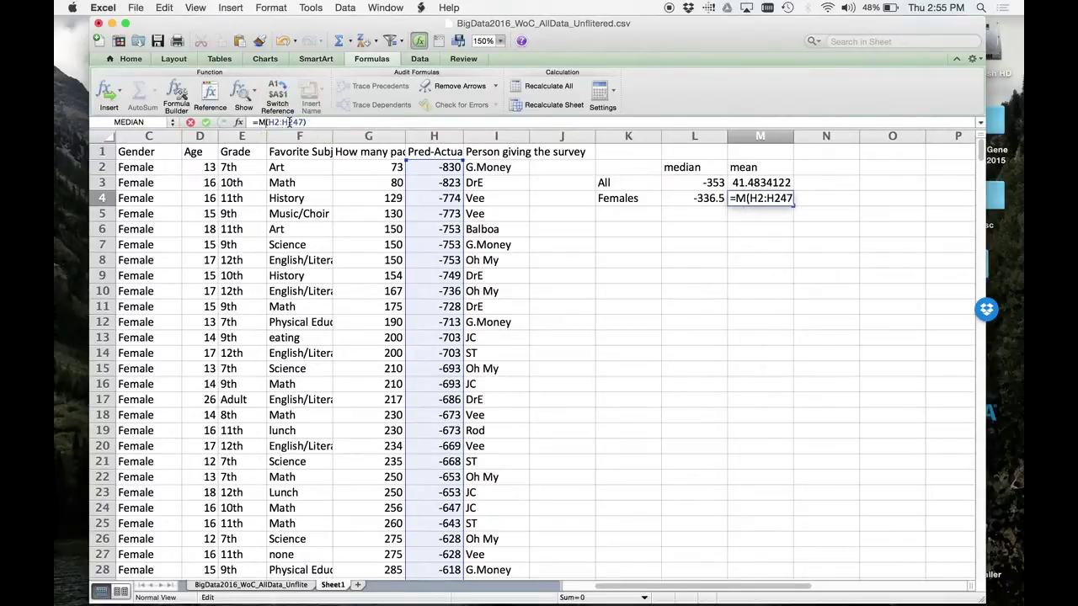
text(average)
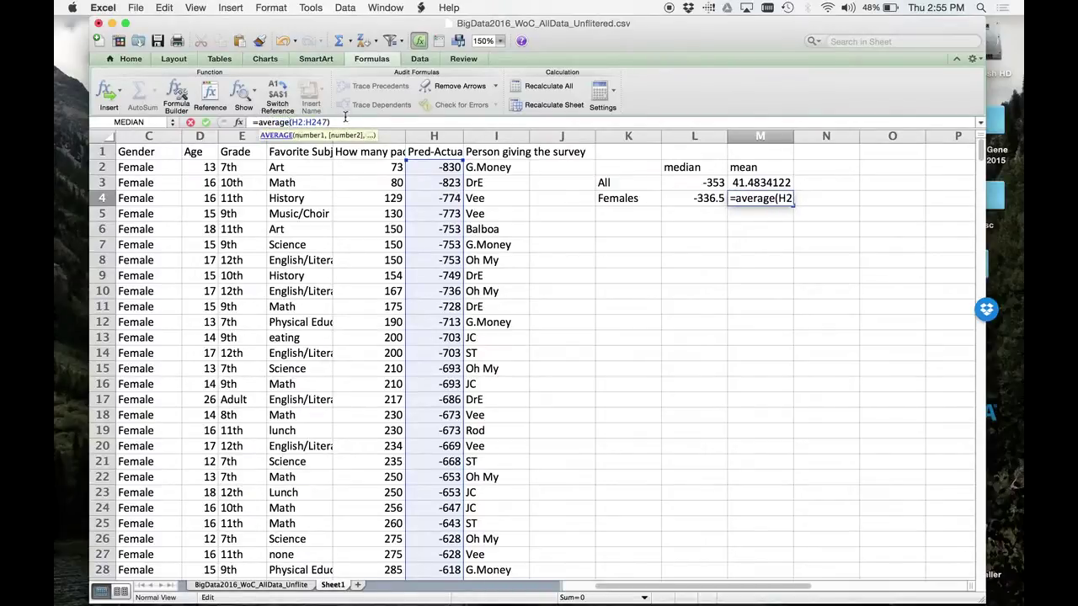
click(341, 122)
key(Return)
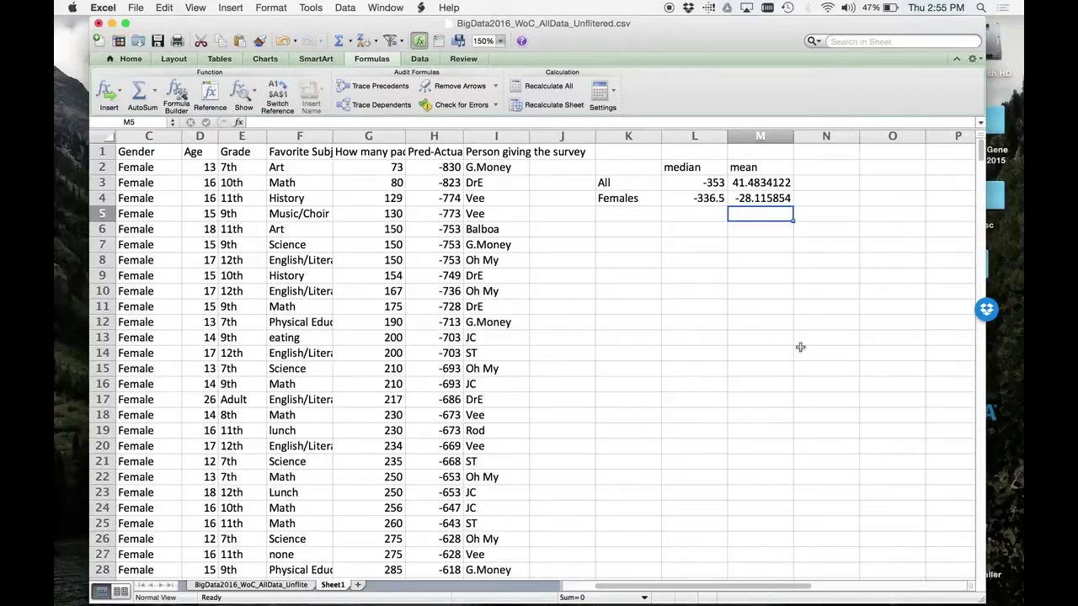
Enter the row label 'Males' in K5.
click(617, 216)
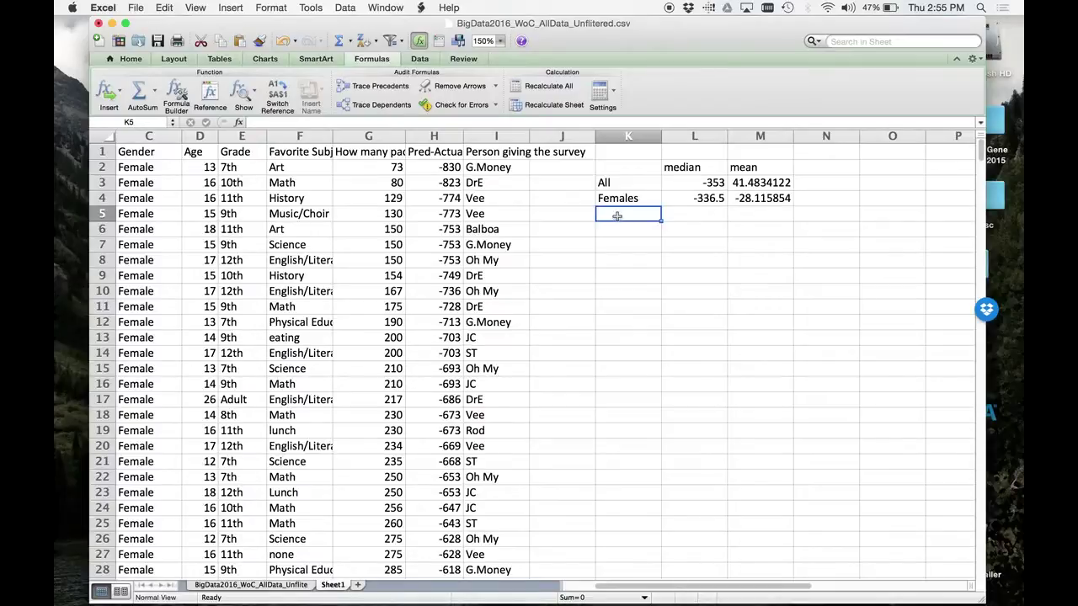
text(Males)
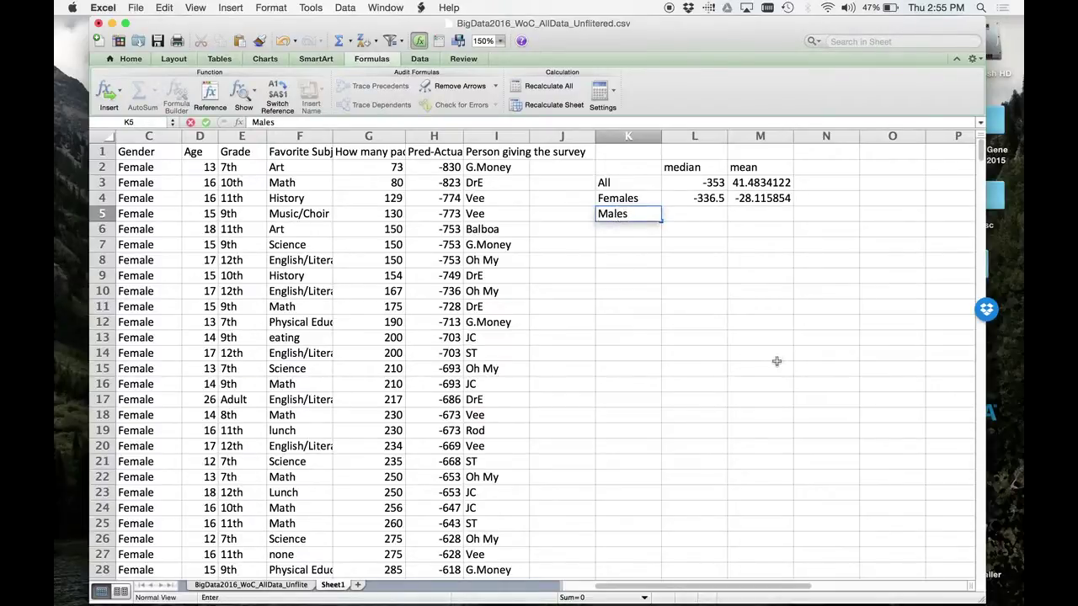
click(711, 339)
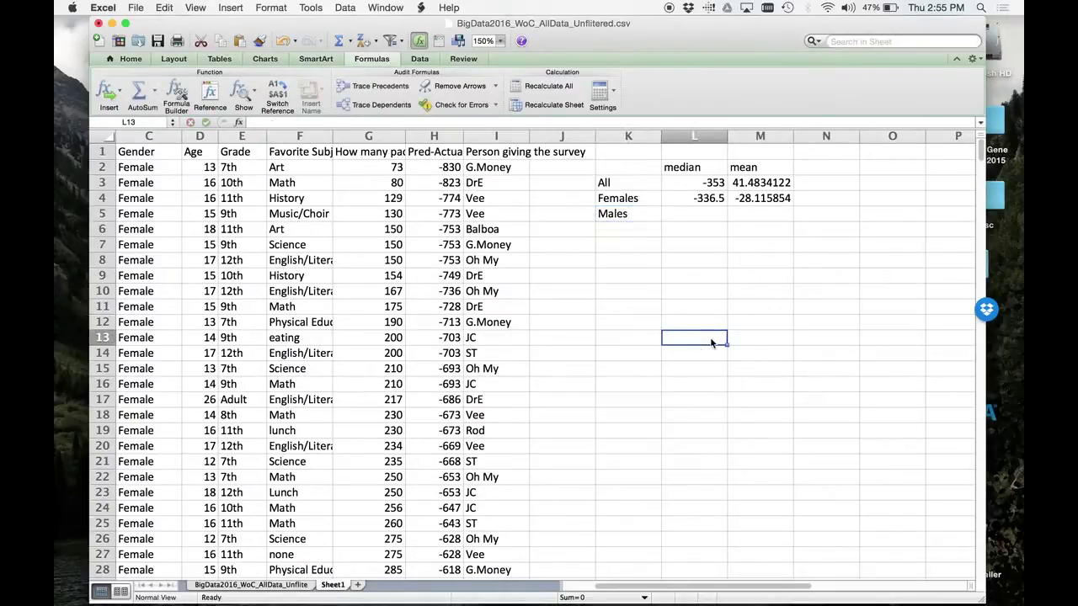
Enter =MEDIAN(H248:H524) in L5 so the Males median shows -369.
click(703, 215)
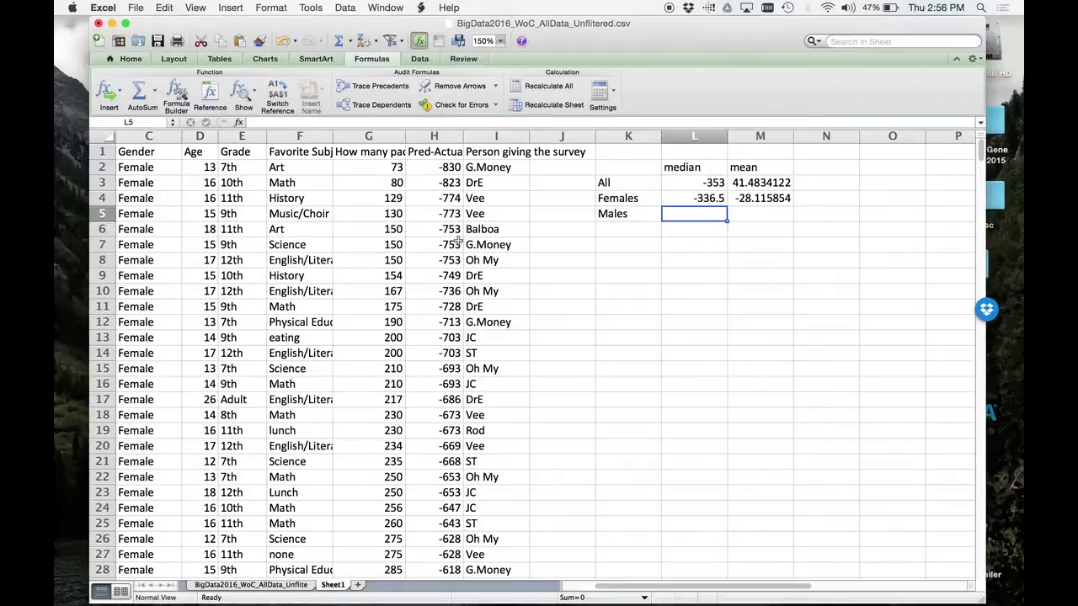
click(264, 123)
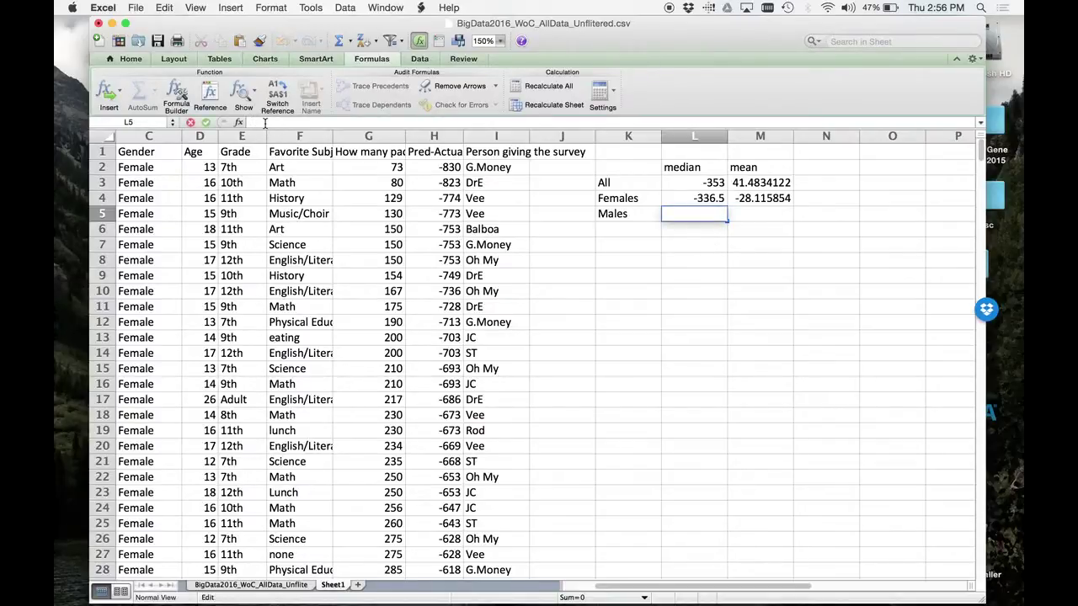
text(=median)
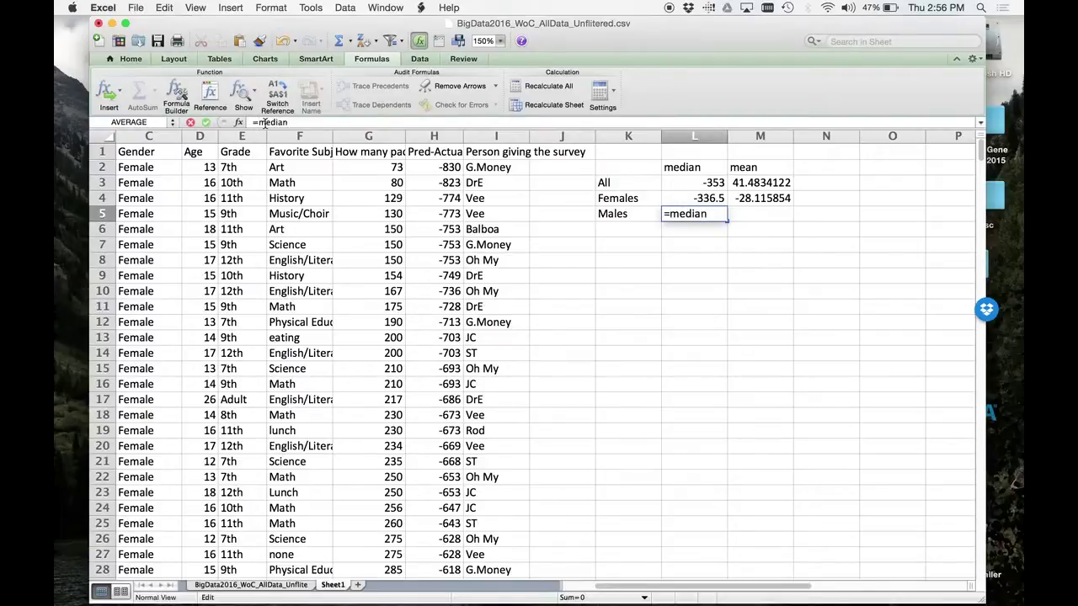
text(()
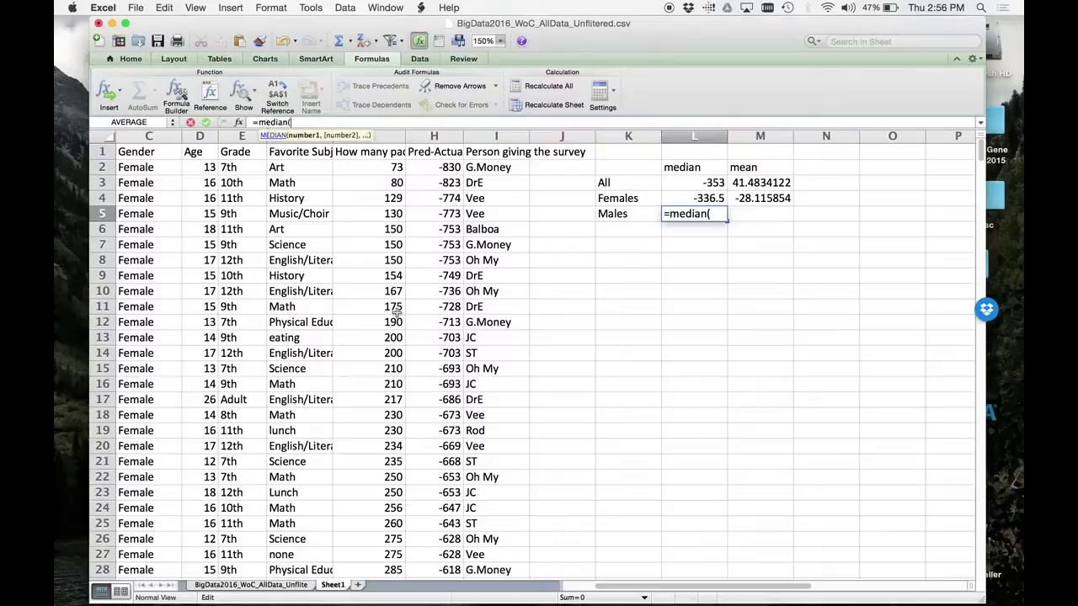
drag(981, 148, 974, 329)
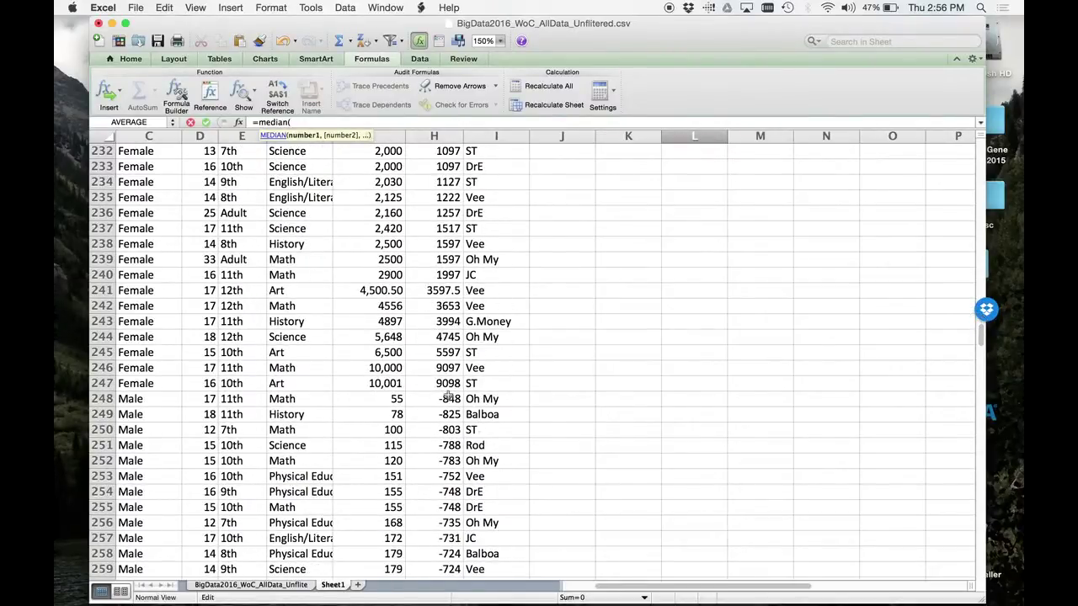
mouse_move(448, 398)
mouse_down()
mouse_move(446, 598)
mouse_move(413, 599)
mouse_move(434, 403)
mouse_up()
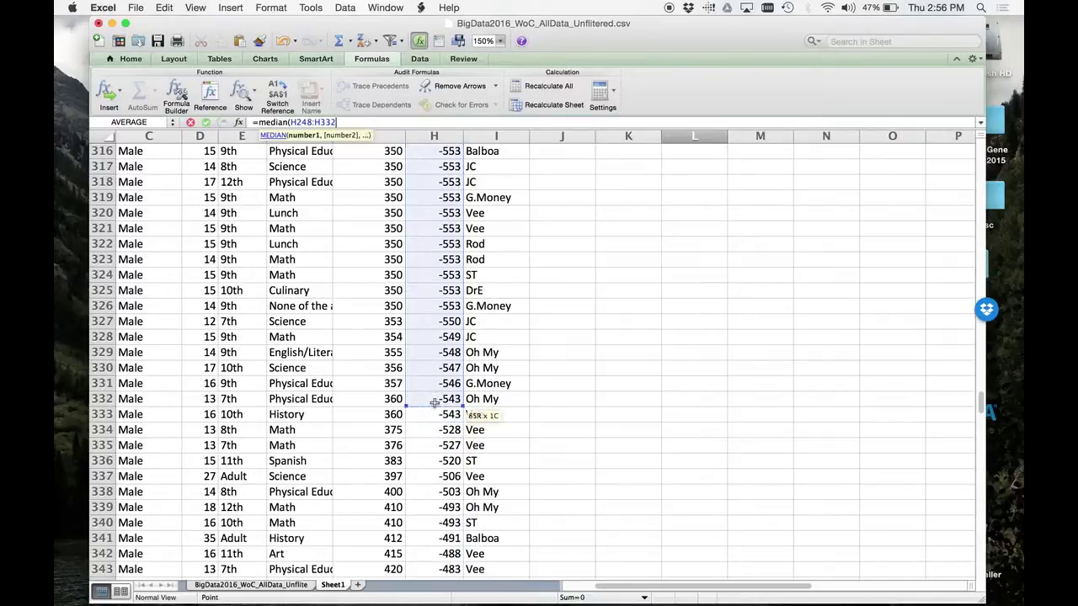
drag(980, 402, 977, 555)
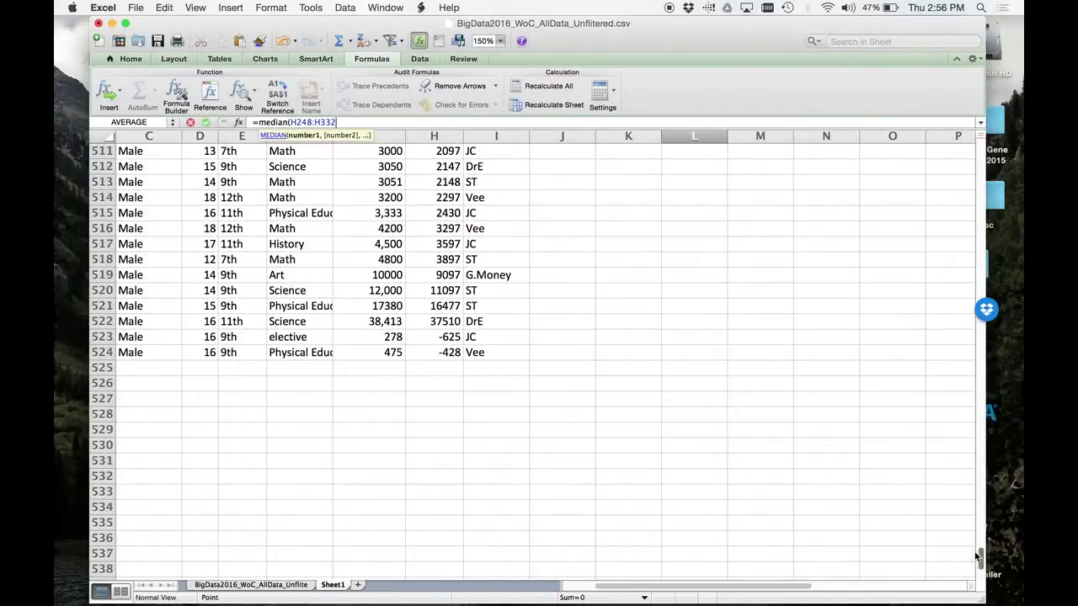
shift+click(438, 350)
scroll(736, 356, up, 12)
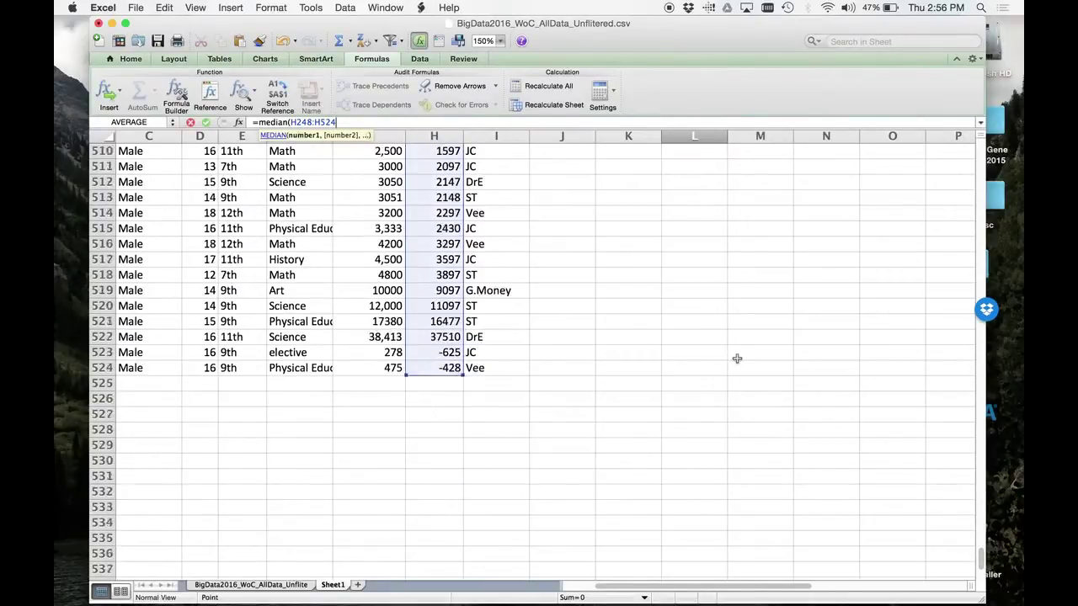
scroll(736, 359, up, 20)
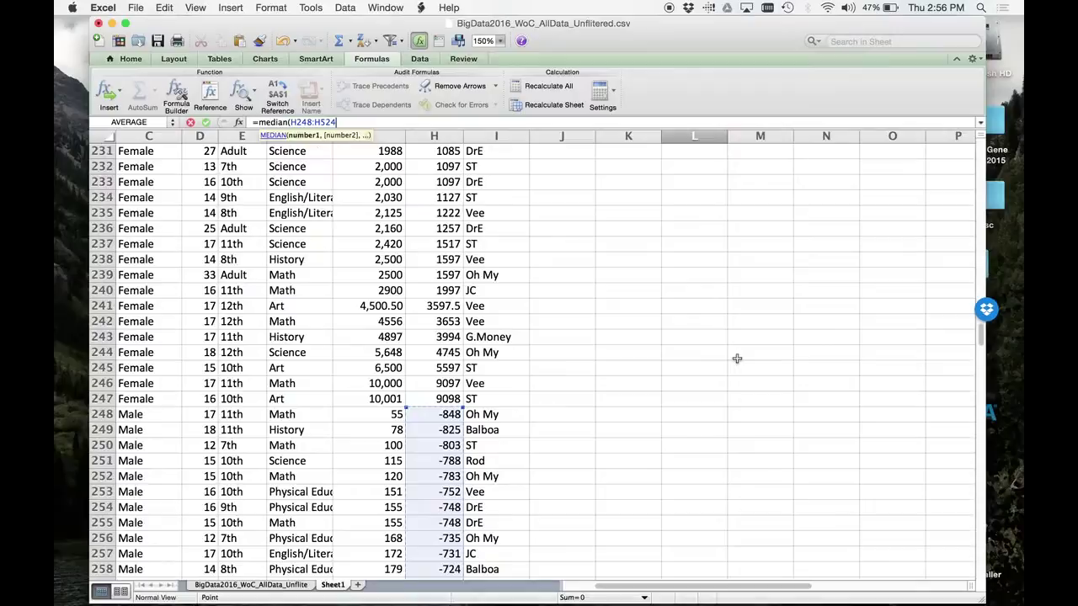
drag(981, 335, 967, 116)
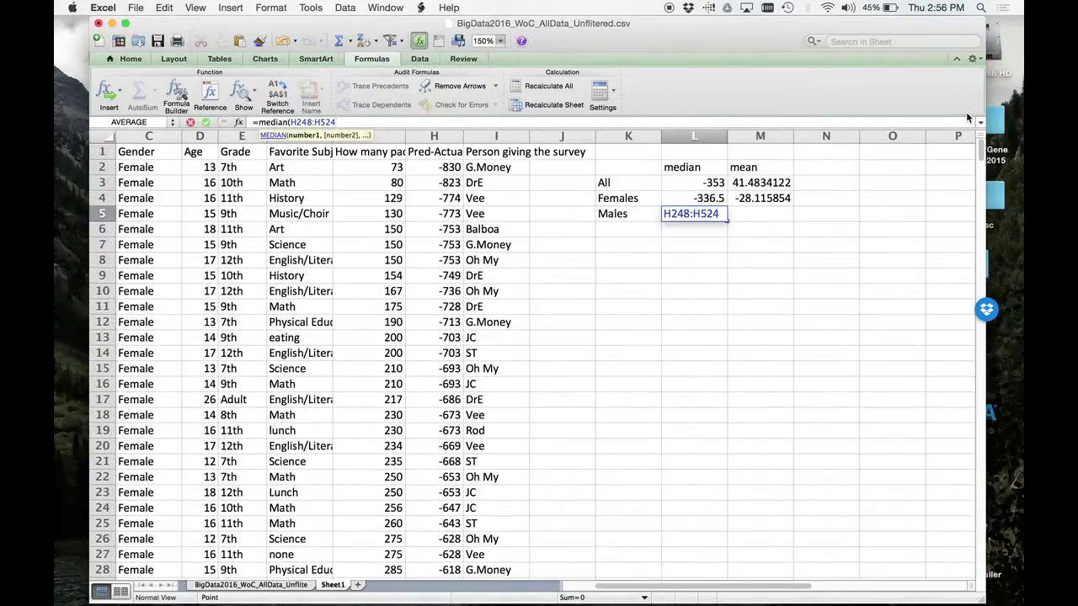
key(Return)
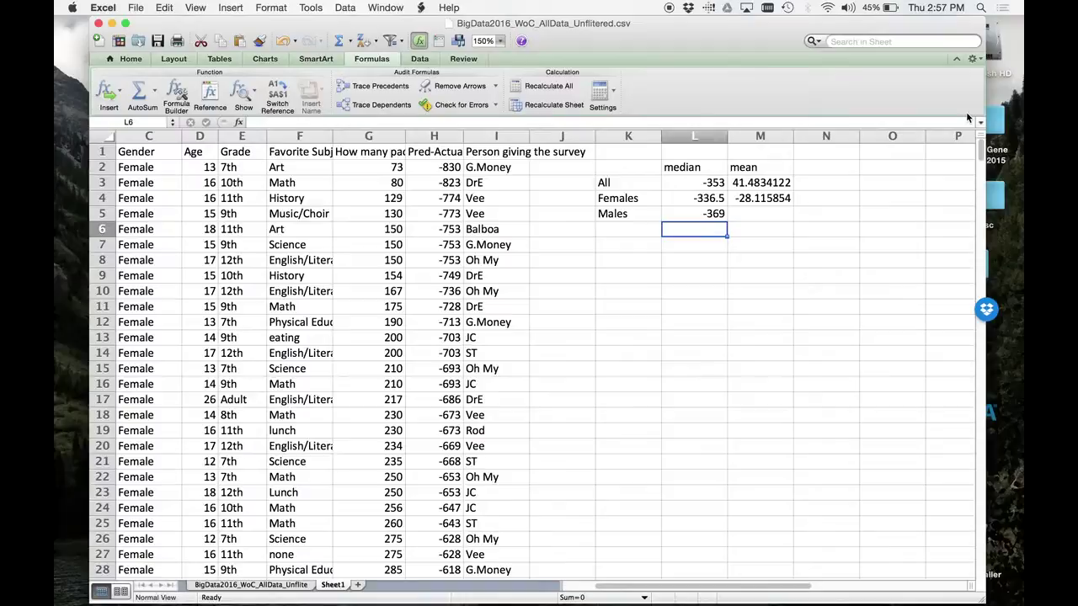
Copy the Males median formula text from L5's formula bar.
click(765, 218)
click(701, 216)
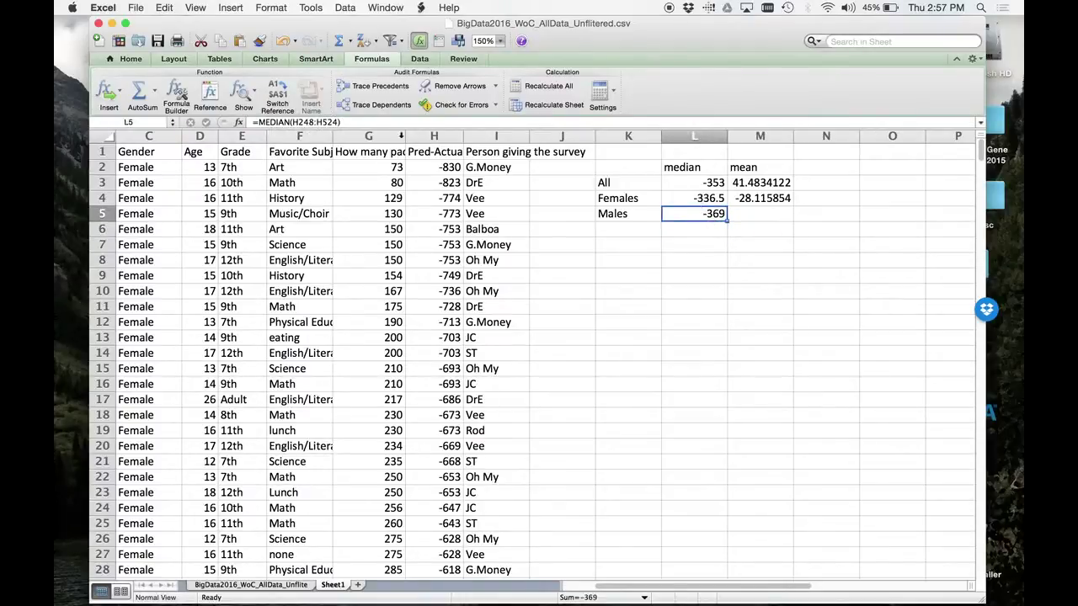
click(305, 122)
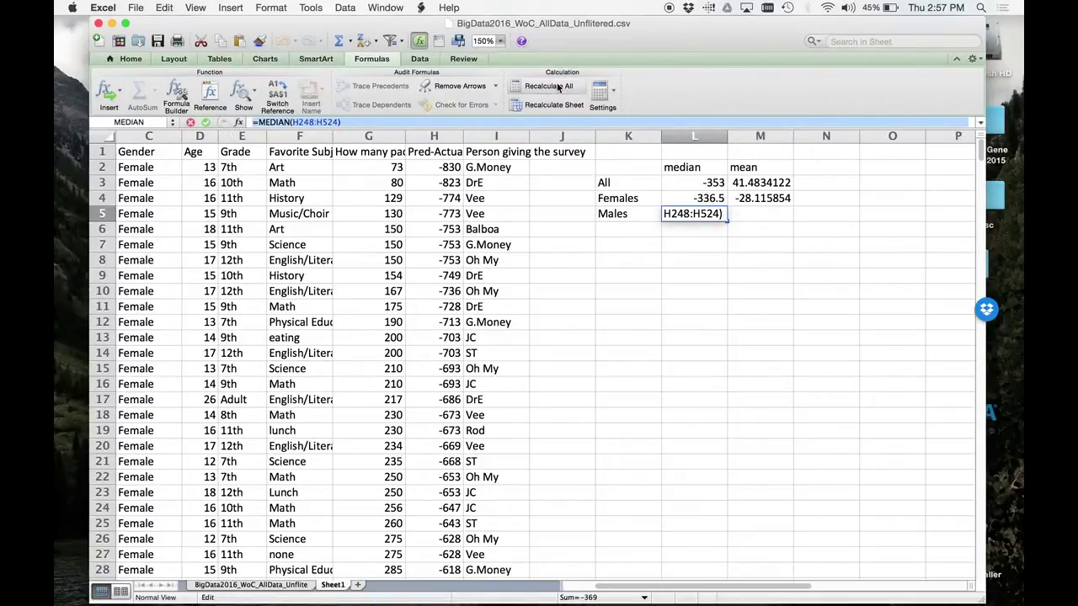
key(Return)
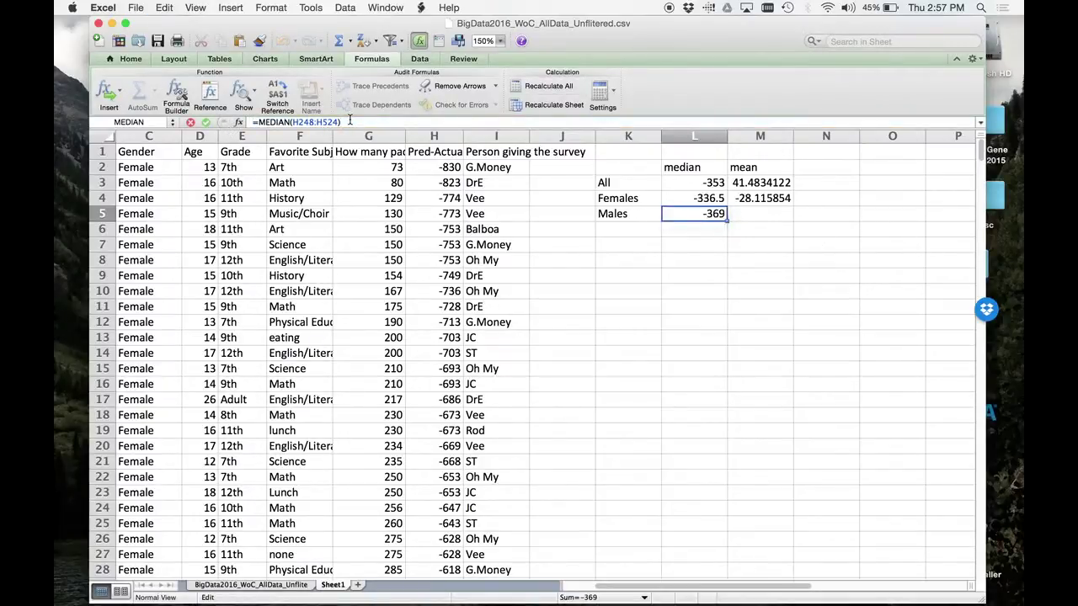
Paste the formula into M5 with MEDIAN changed to AVERAGE, giving 103.293591.
click(761, 214)
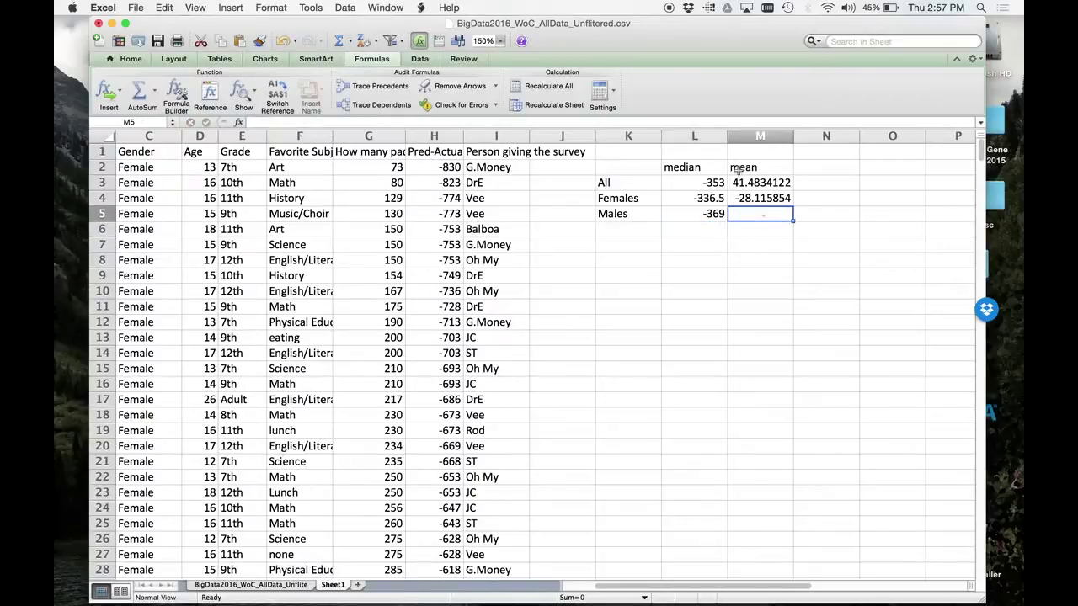
click(350, 122)
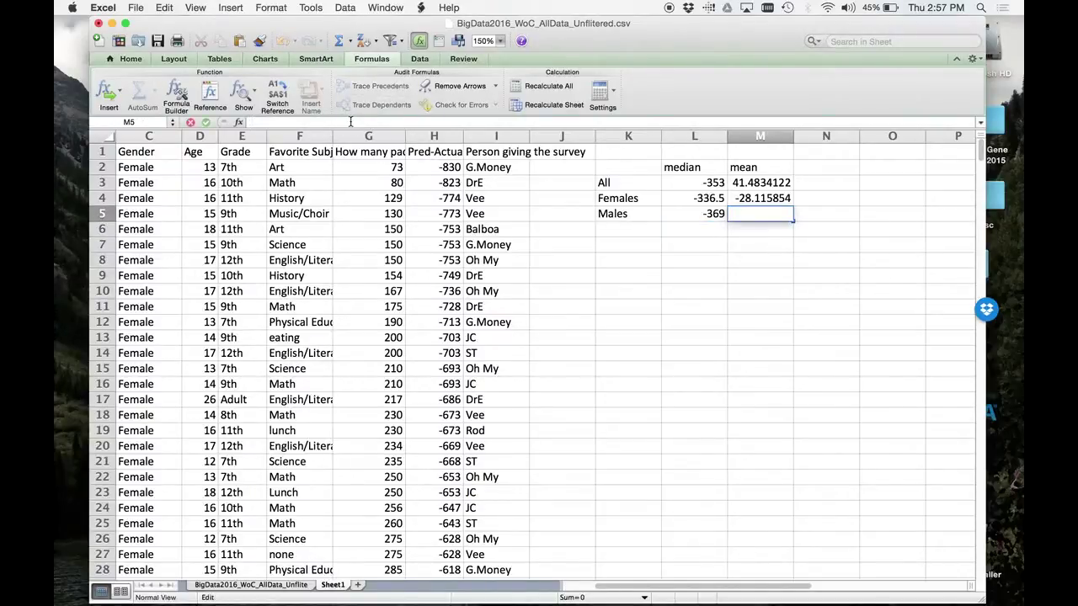
text(=MEDIAN(H248:H524))
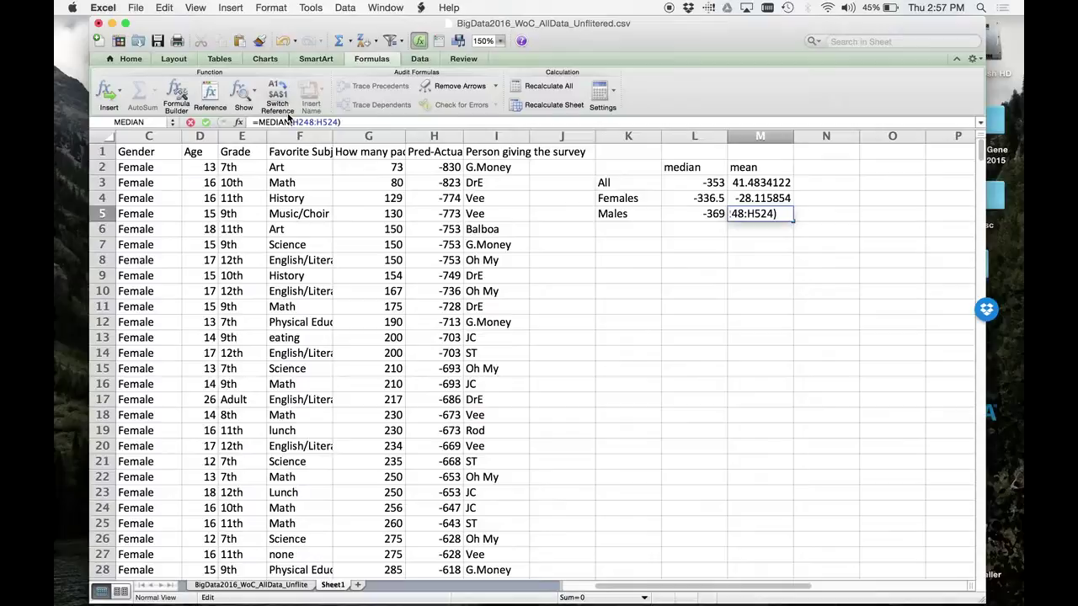
click(289, 122)
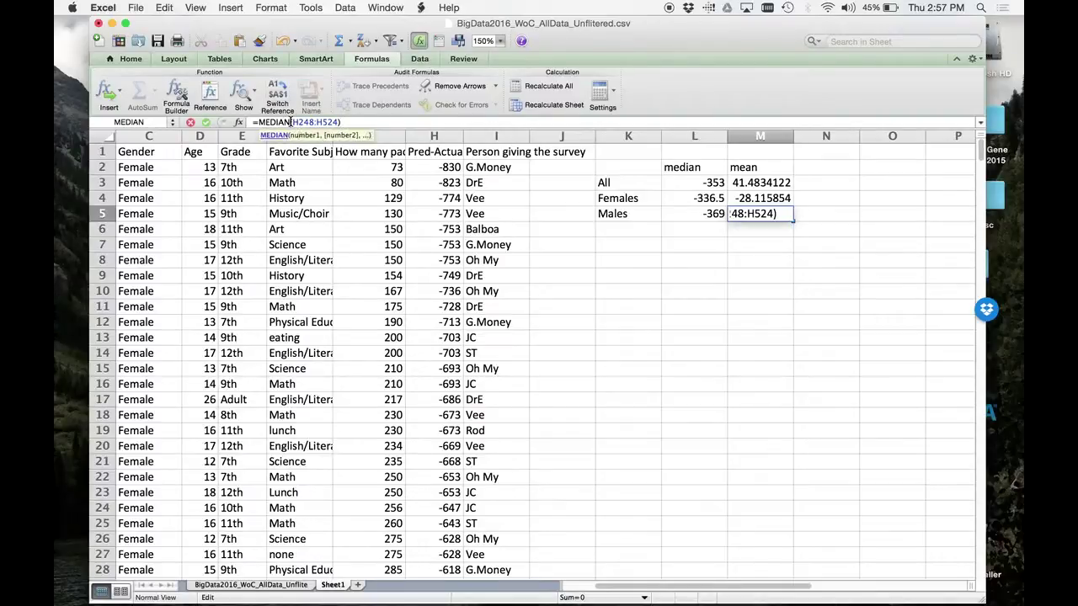
key(BackSpace)
key(BackSpace)
key(BackSpace)
key(BackSpace)
key(BackSpace)
key(BackSpace)
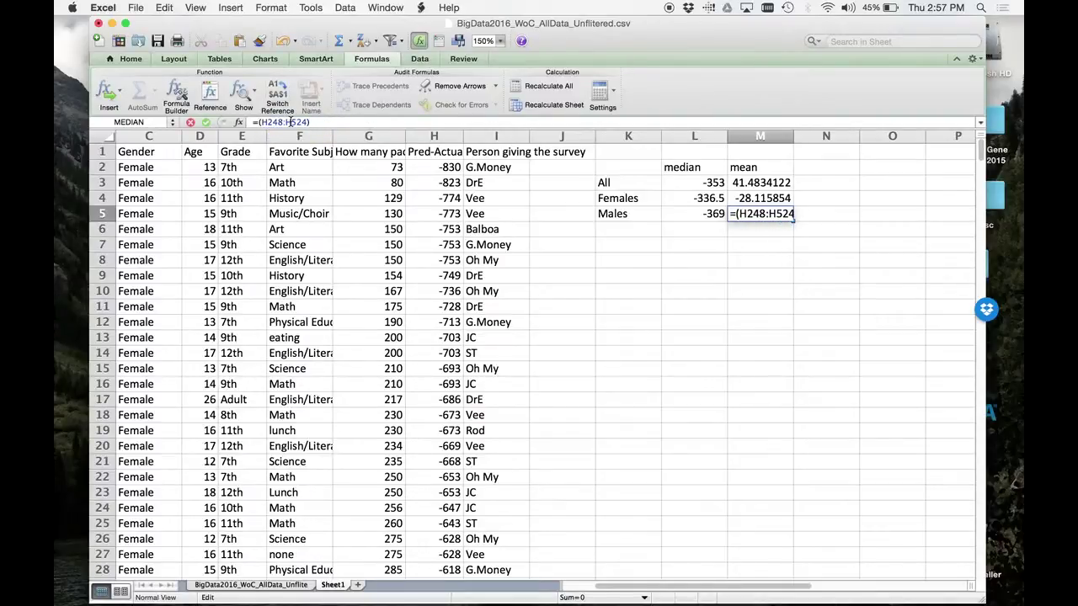
text(average)
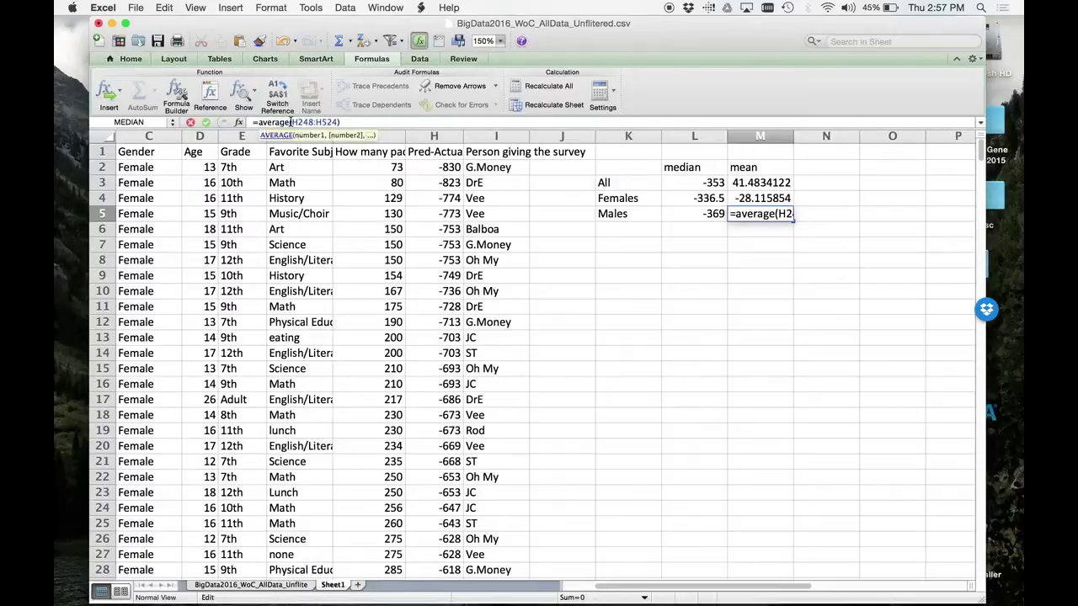
key(Return)
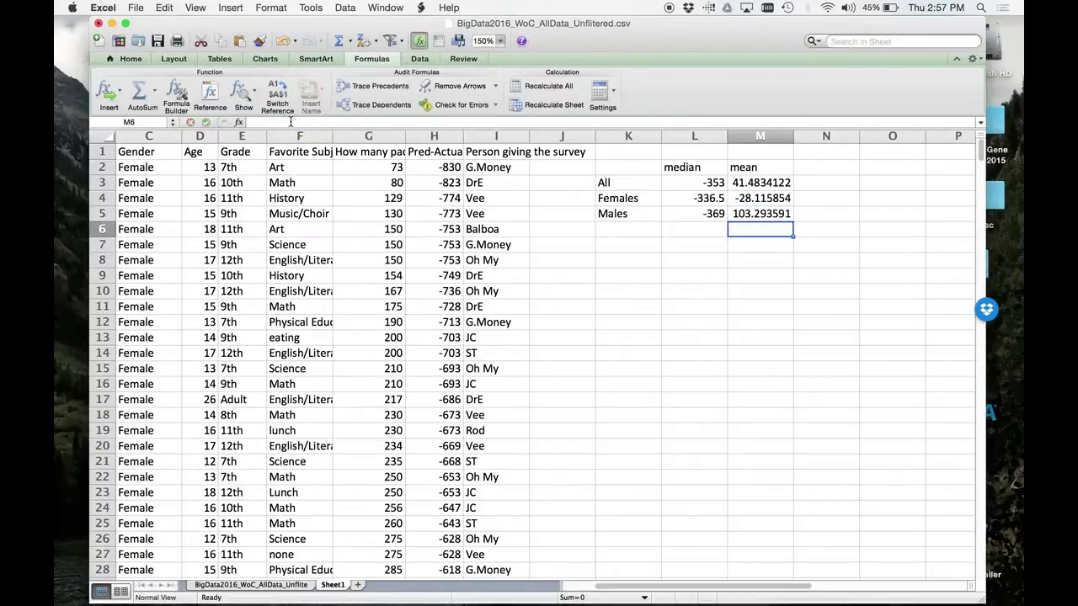